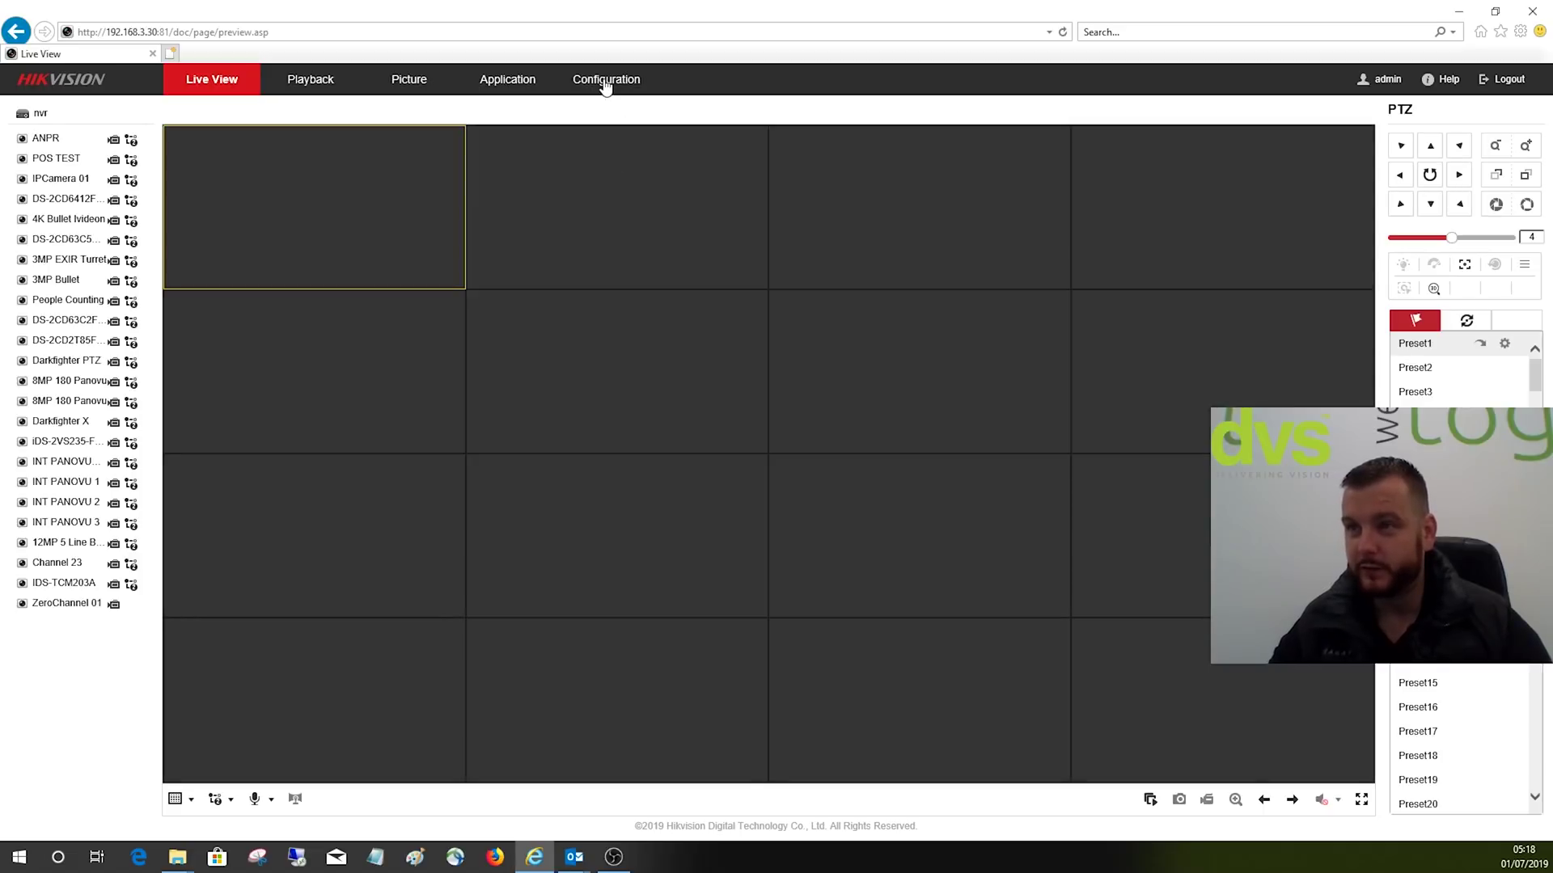
# Step: Go to Configuration > System > Maintenance in the NVR web interface
pyautogui.click(605, 81)
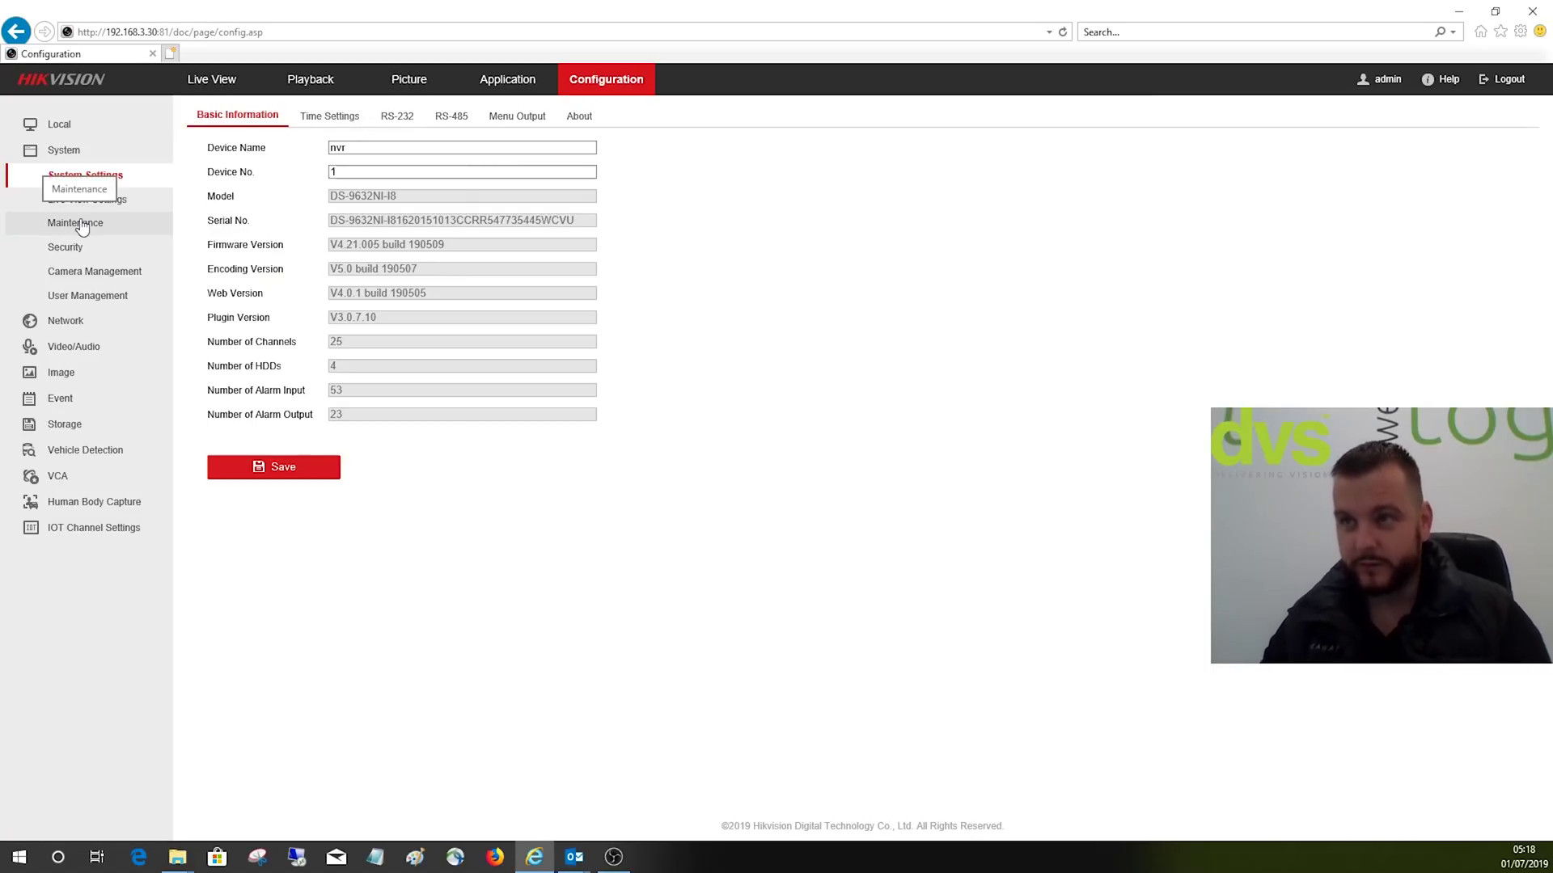
pyautogui.click(90, 226)
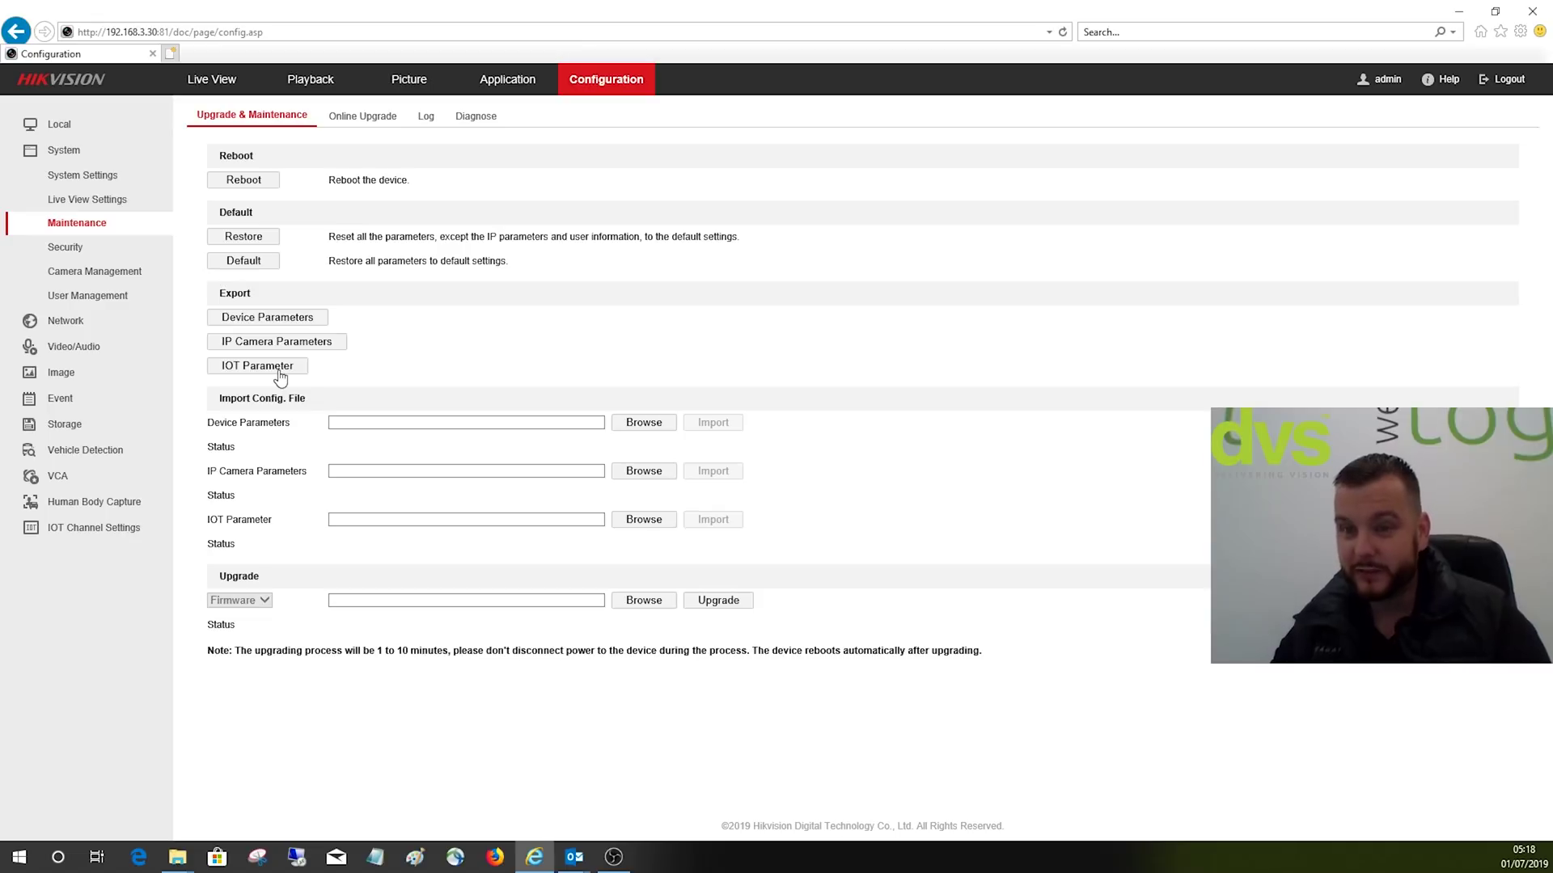
# Step: Start the Device Parameters export and create a 'Demo NVR Backup' folder on the Desktop
pyautogui.click(294, 320)
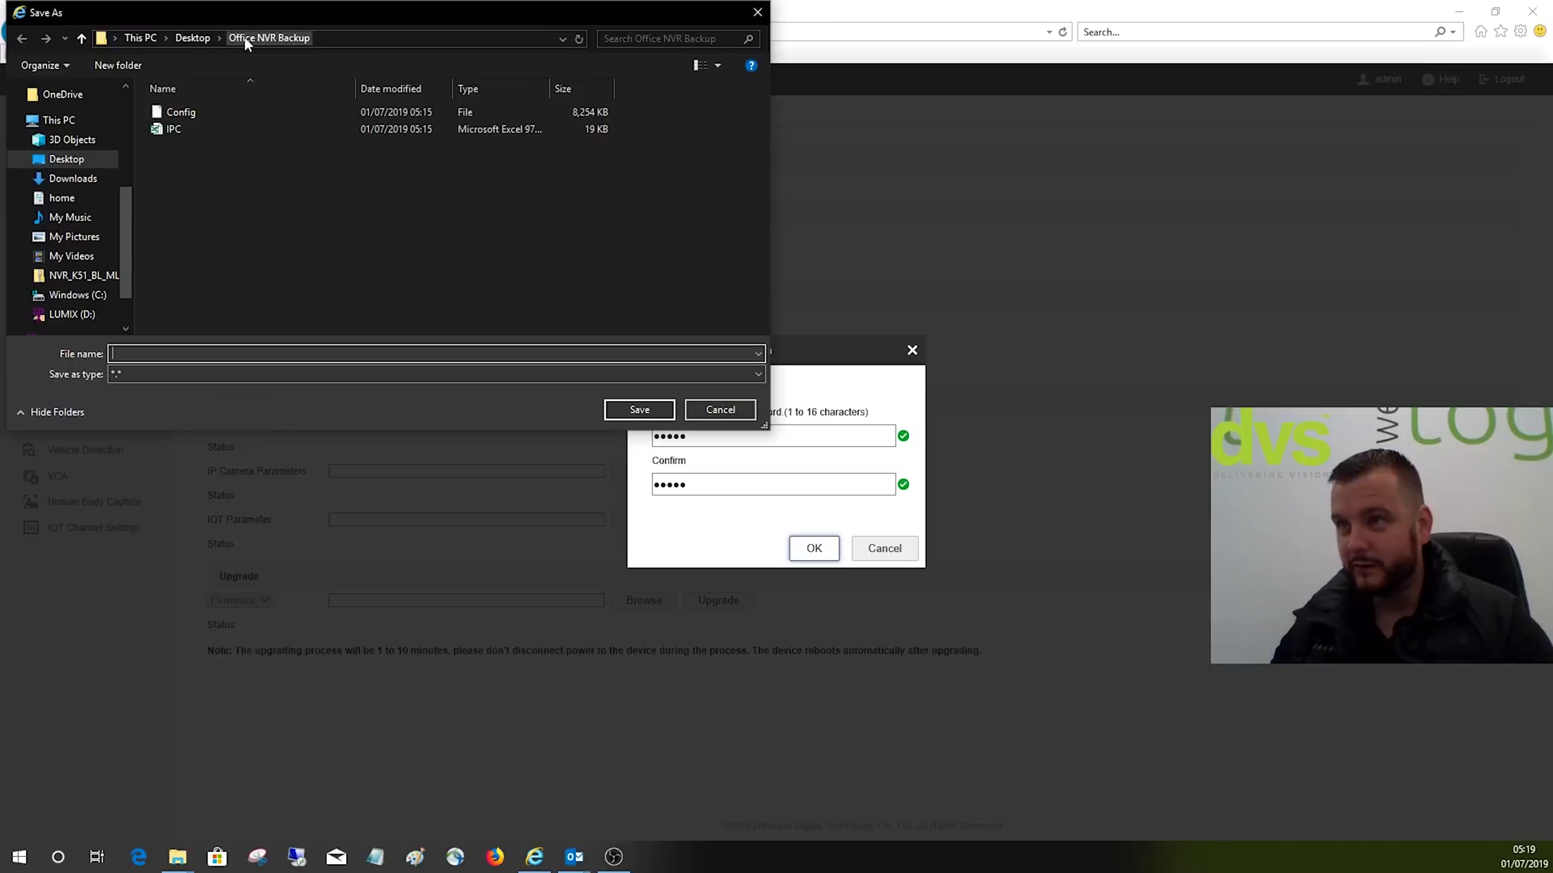
pyautogui.click(270, 354)
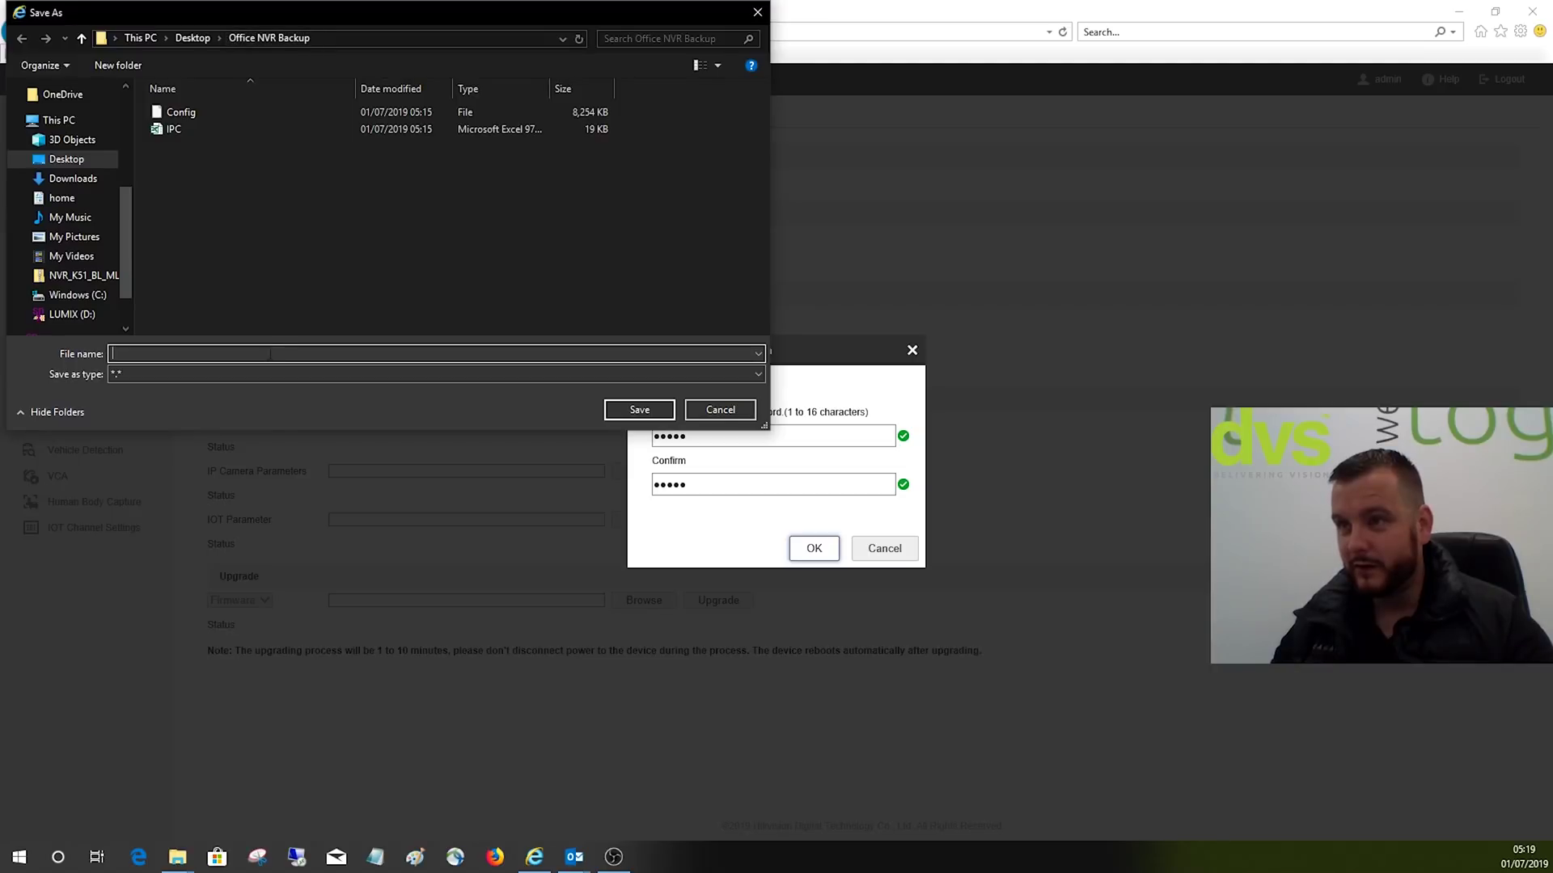
pyautogui.click(179, 38)
pyautogui.moveTo(764, 111); pyautogui.dragTo(778, 320)
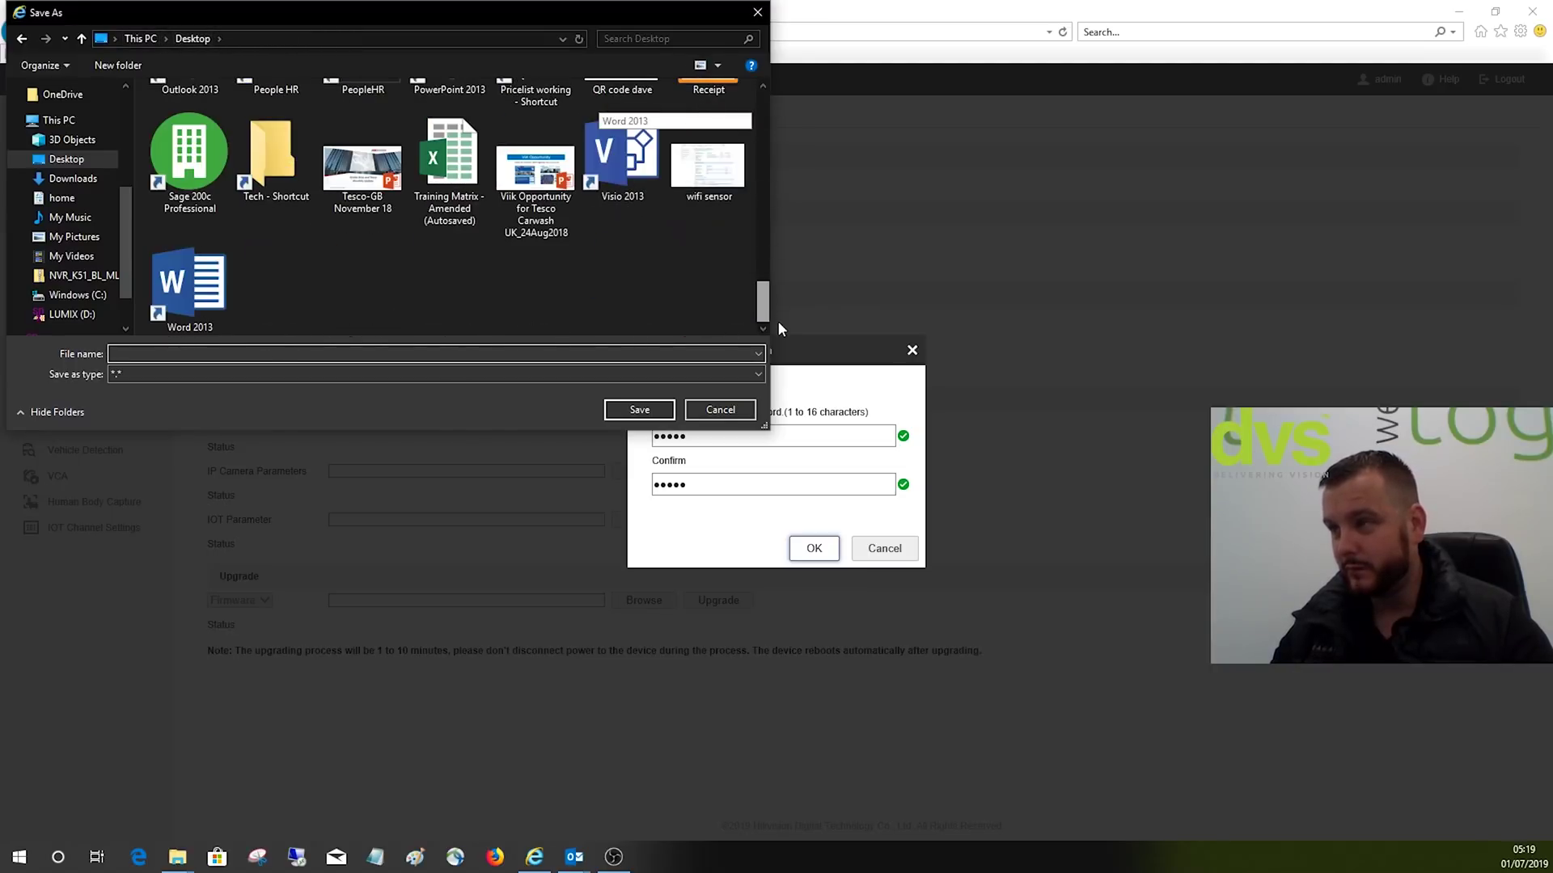
pyautogui.rightClick(680, 308)
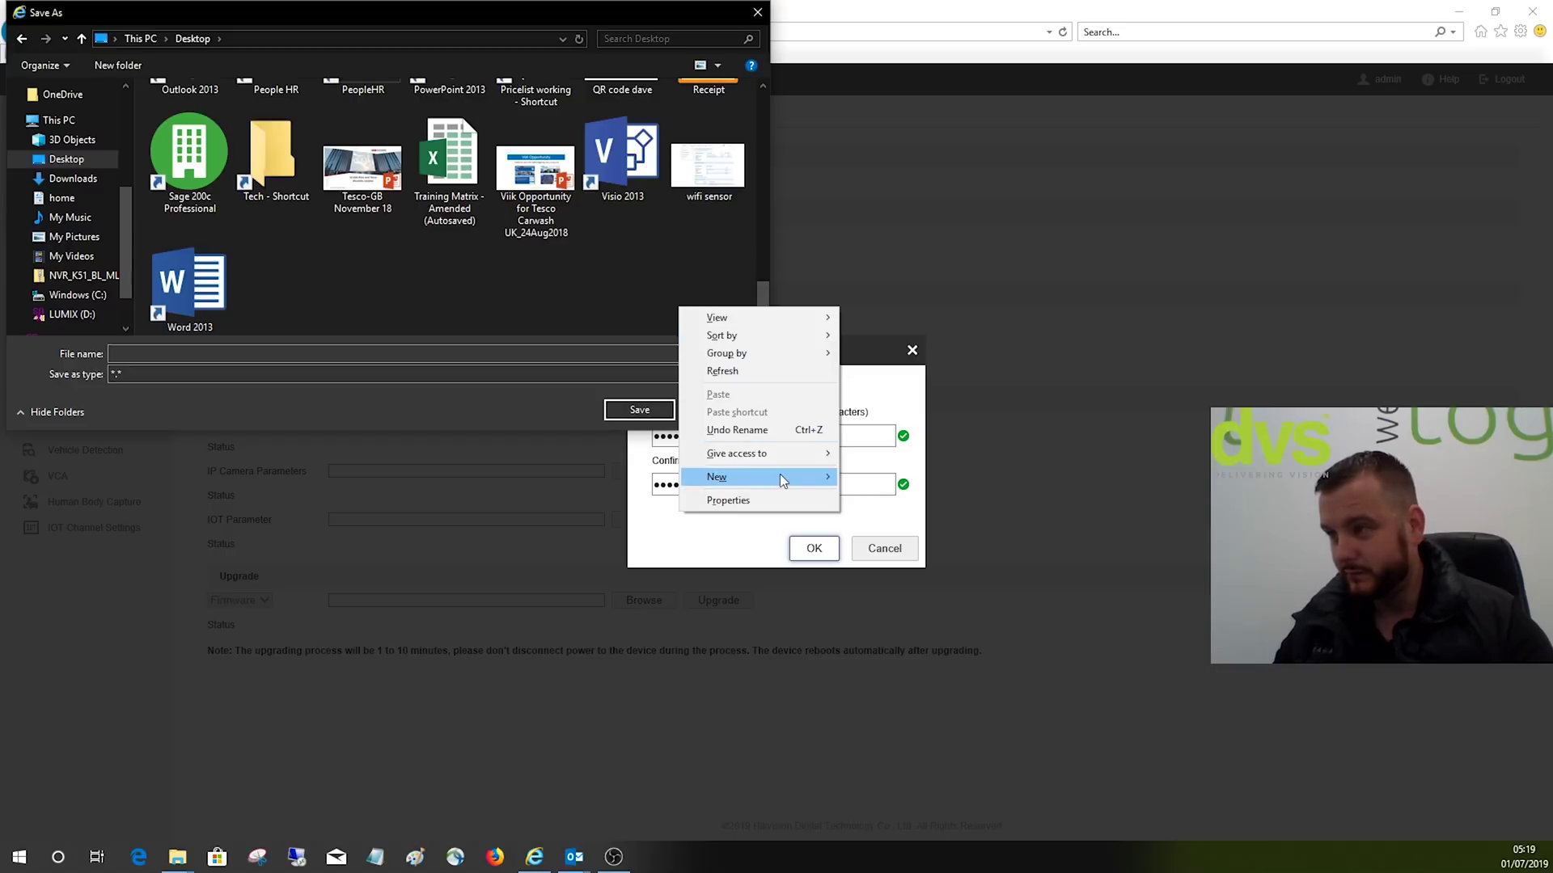
pyautogui.moveTo(793, 474)
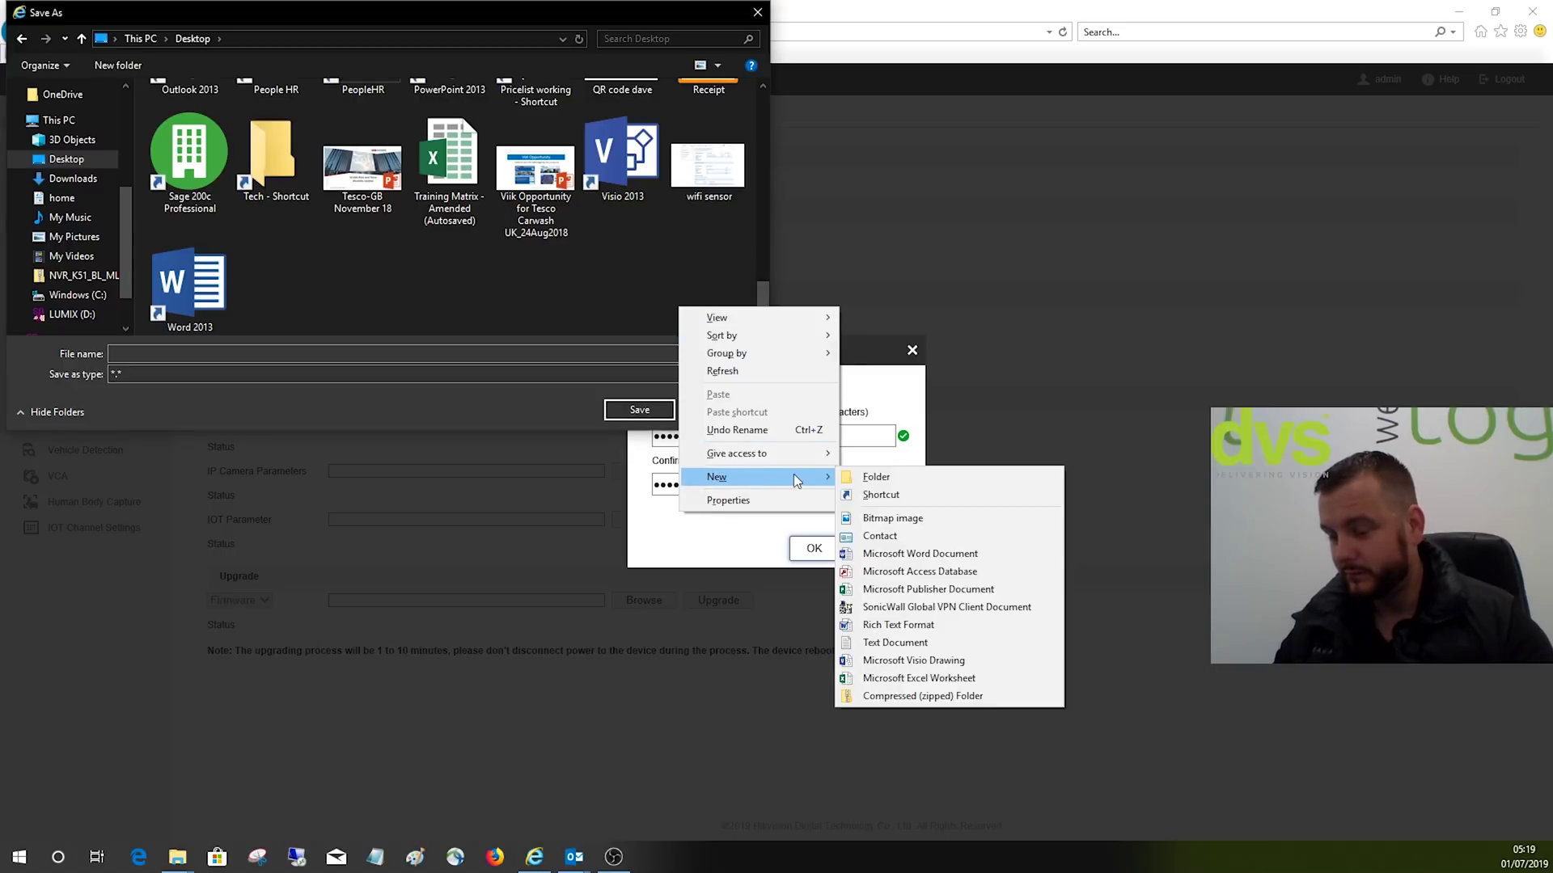
pyautogui.click(870, 477)
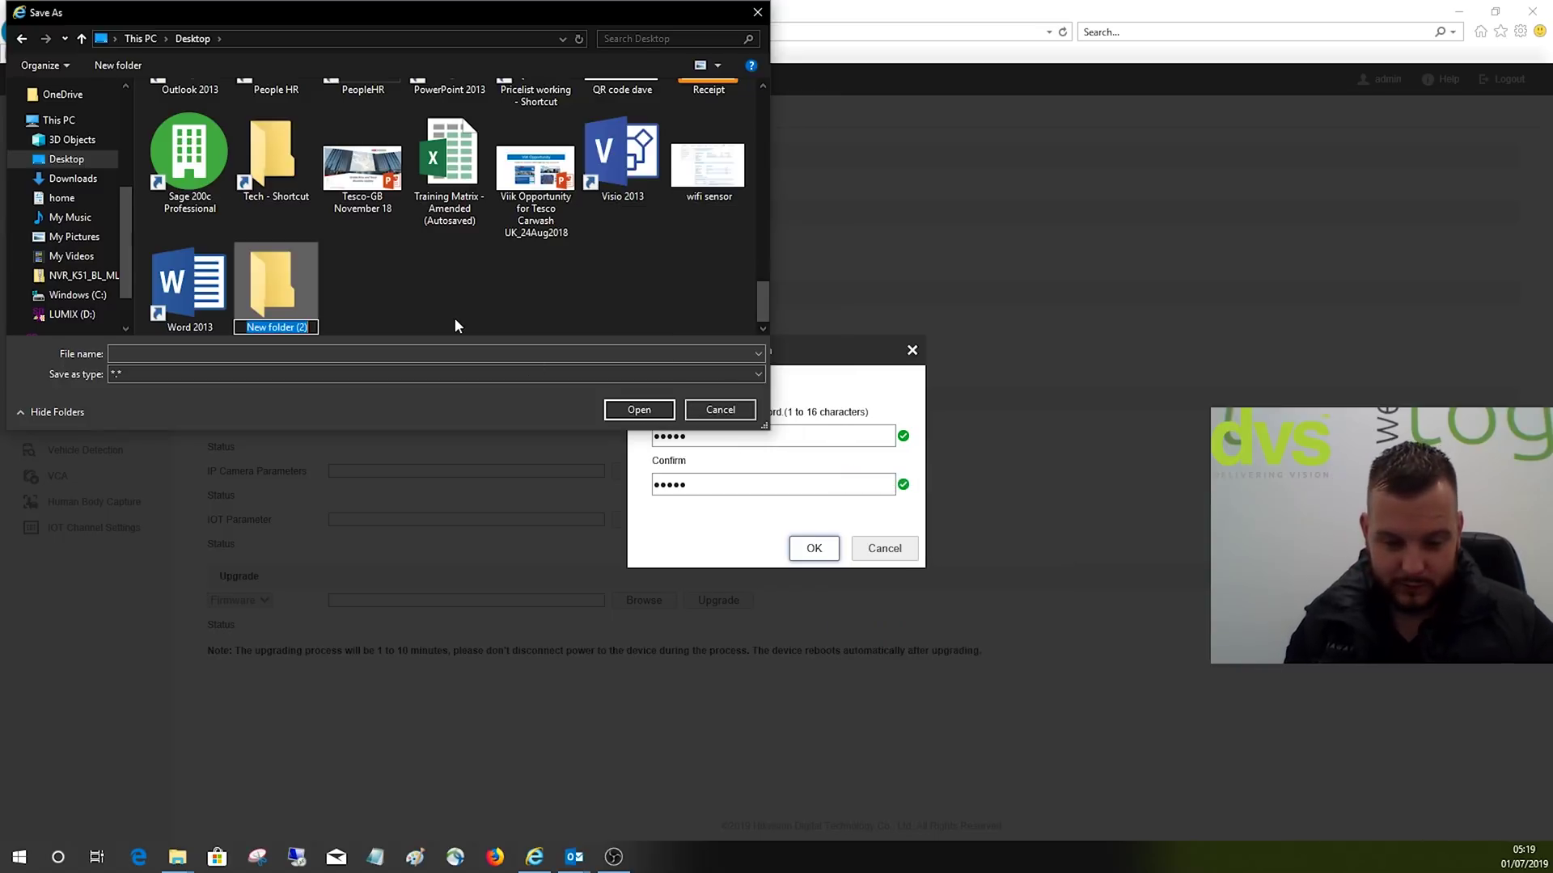
pyautogui.write('Demo NV')
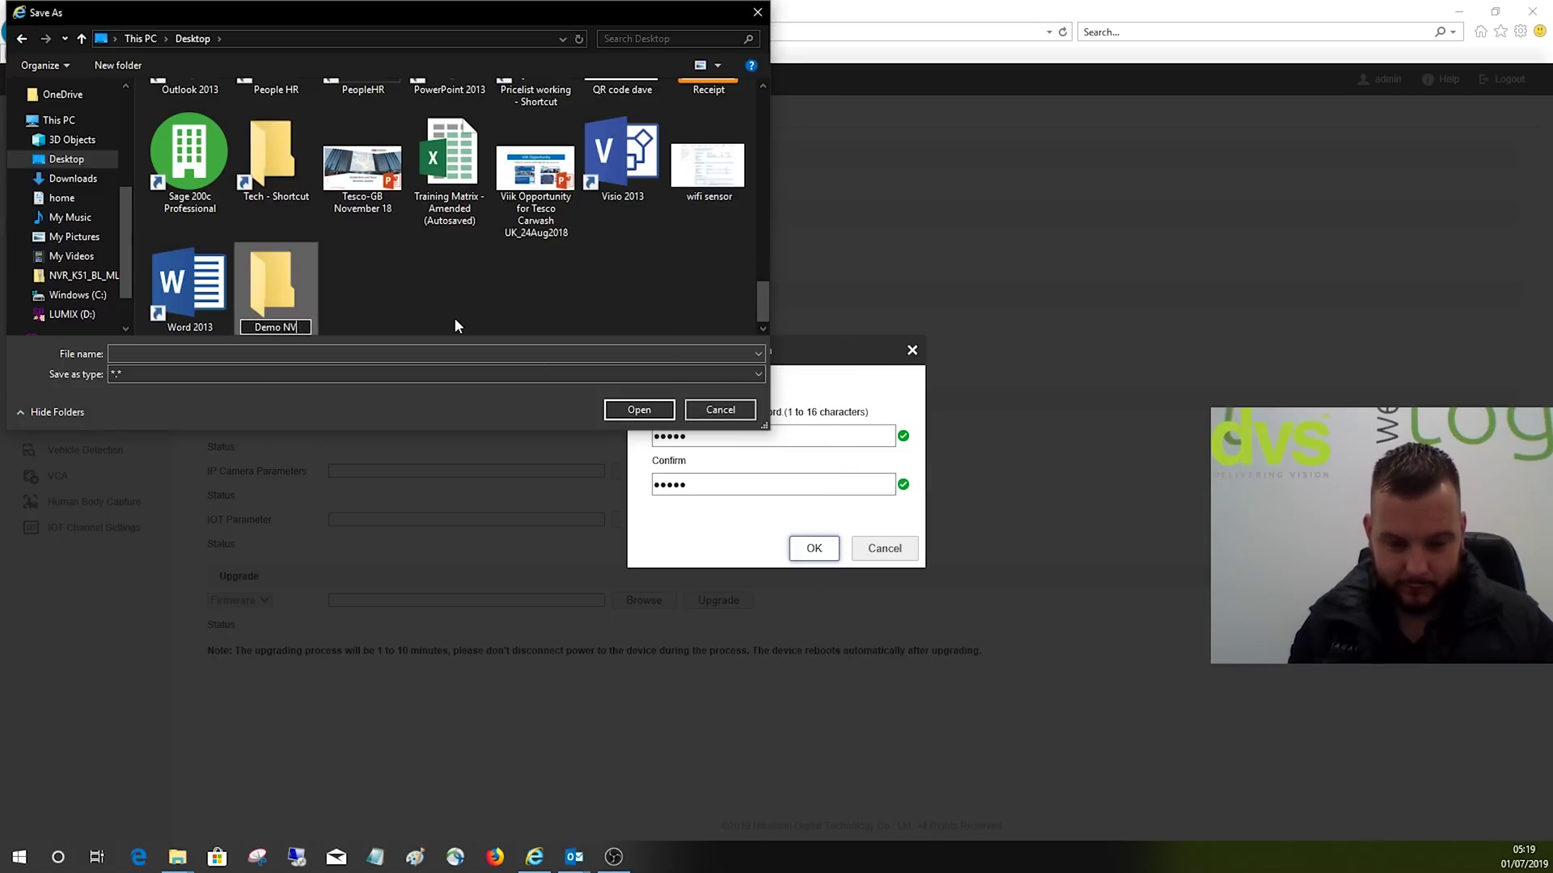
pyautogui.write('R Backup')
pyautogui.press('Return')
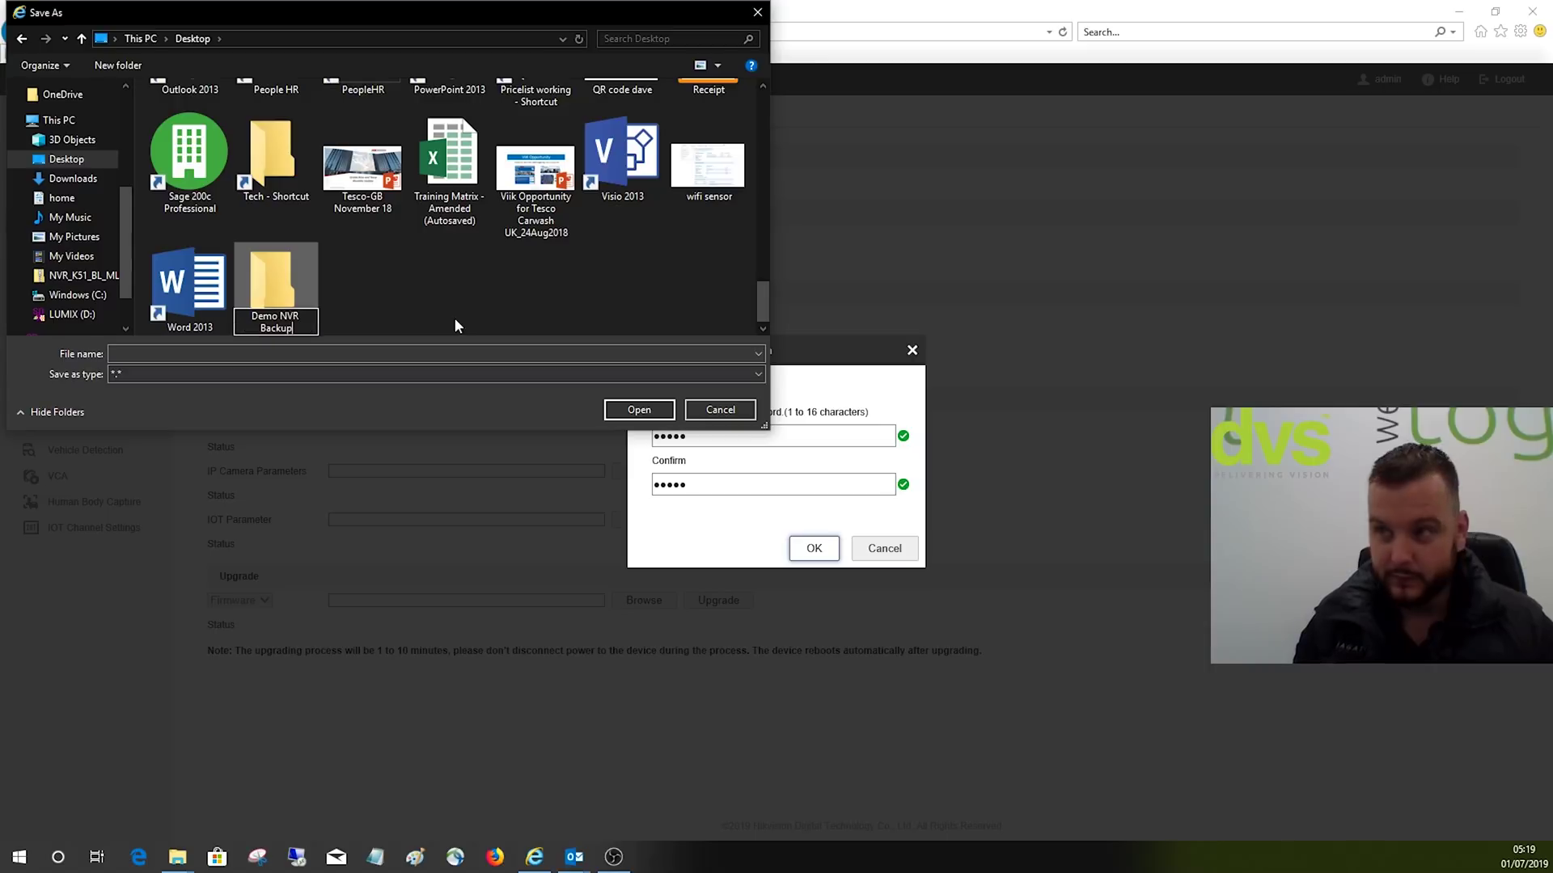
# Step: Save the device parameters export as 'NVR' inside Demo NVR Backup
pyautogui.doubleClick(303, 266)
pyautogui.write('NVR')
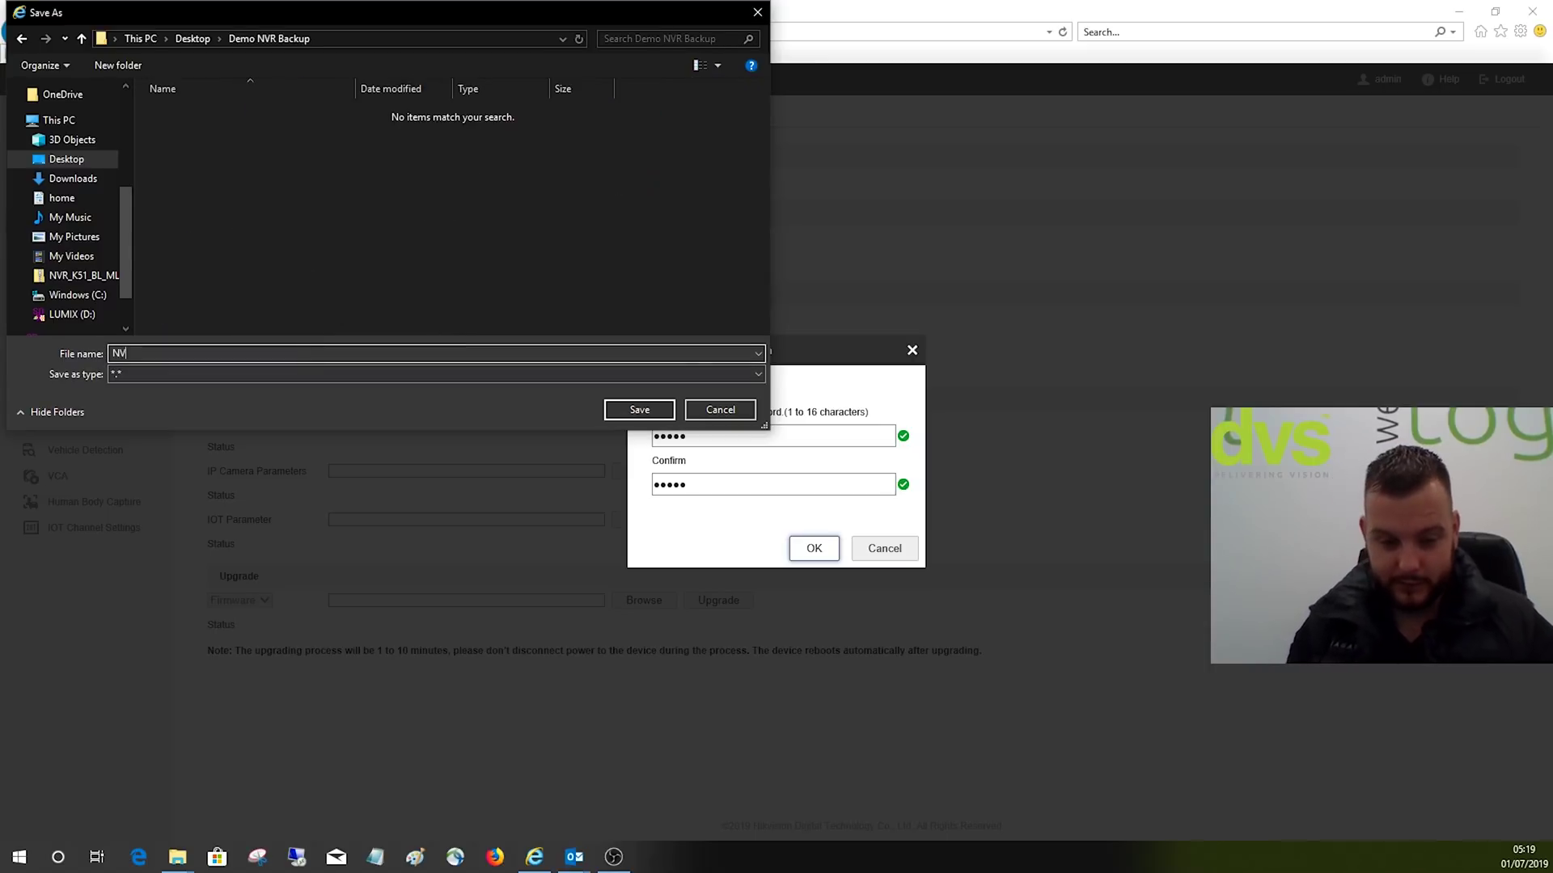
pyautogui.click(637, 410)
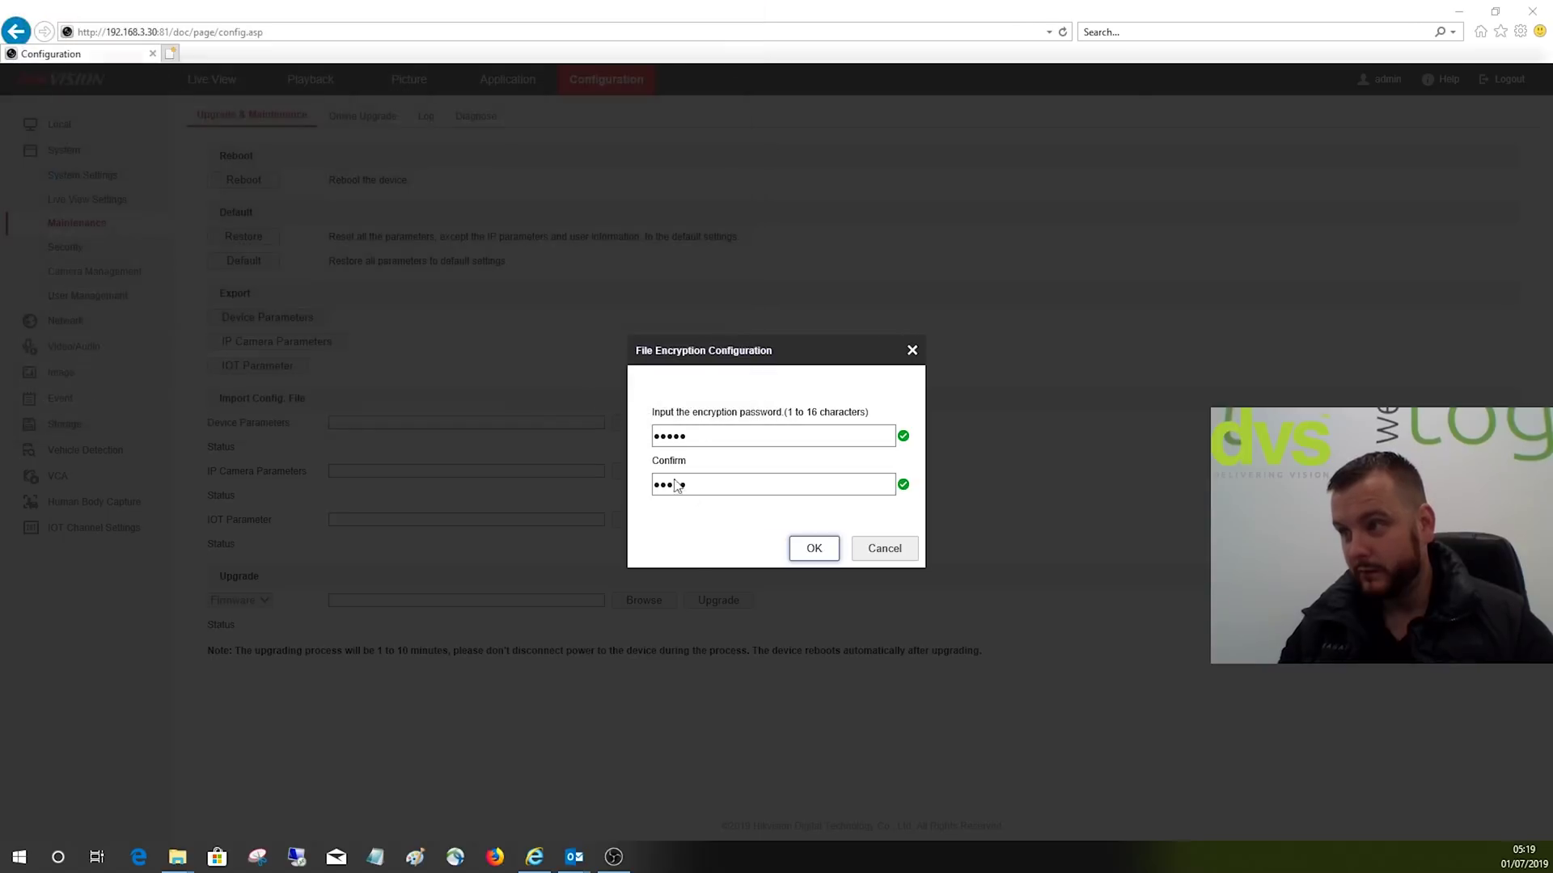
# Step: Retry the Device Parameters export, entering and confirming an encryption password
pyautogui.click(814, 548)
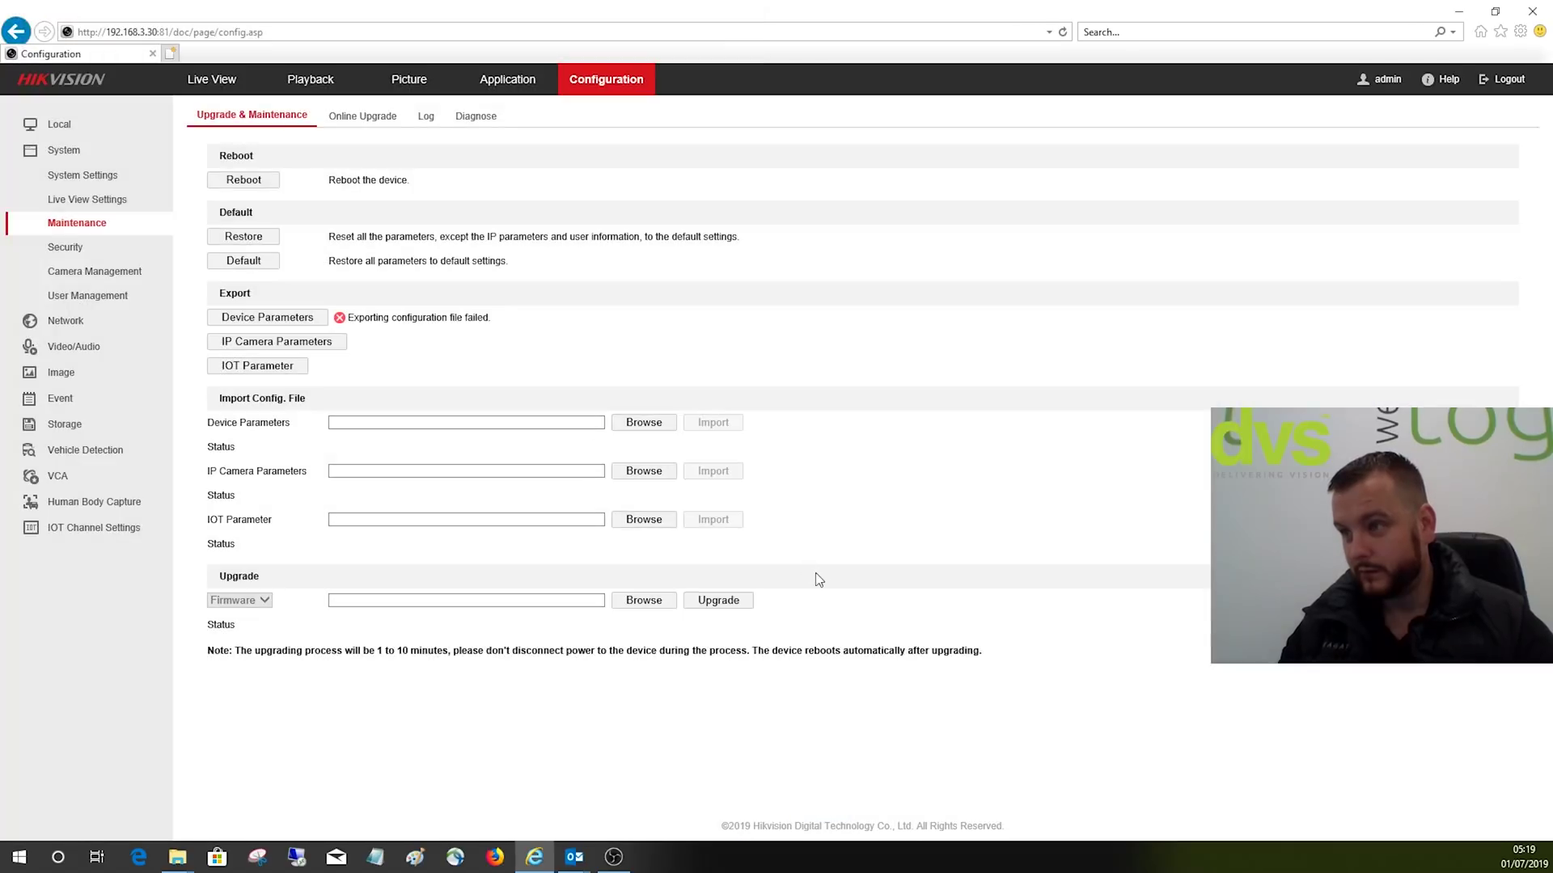
pyautogui.click(301, 317)
pyautogui.click(695, 439)
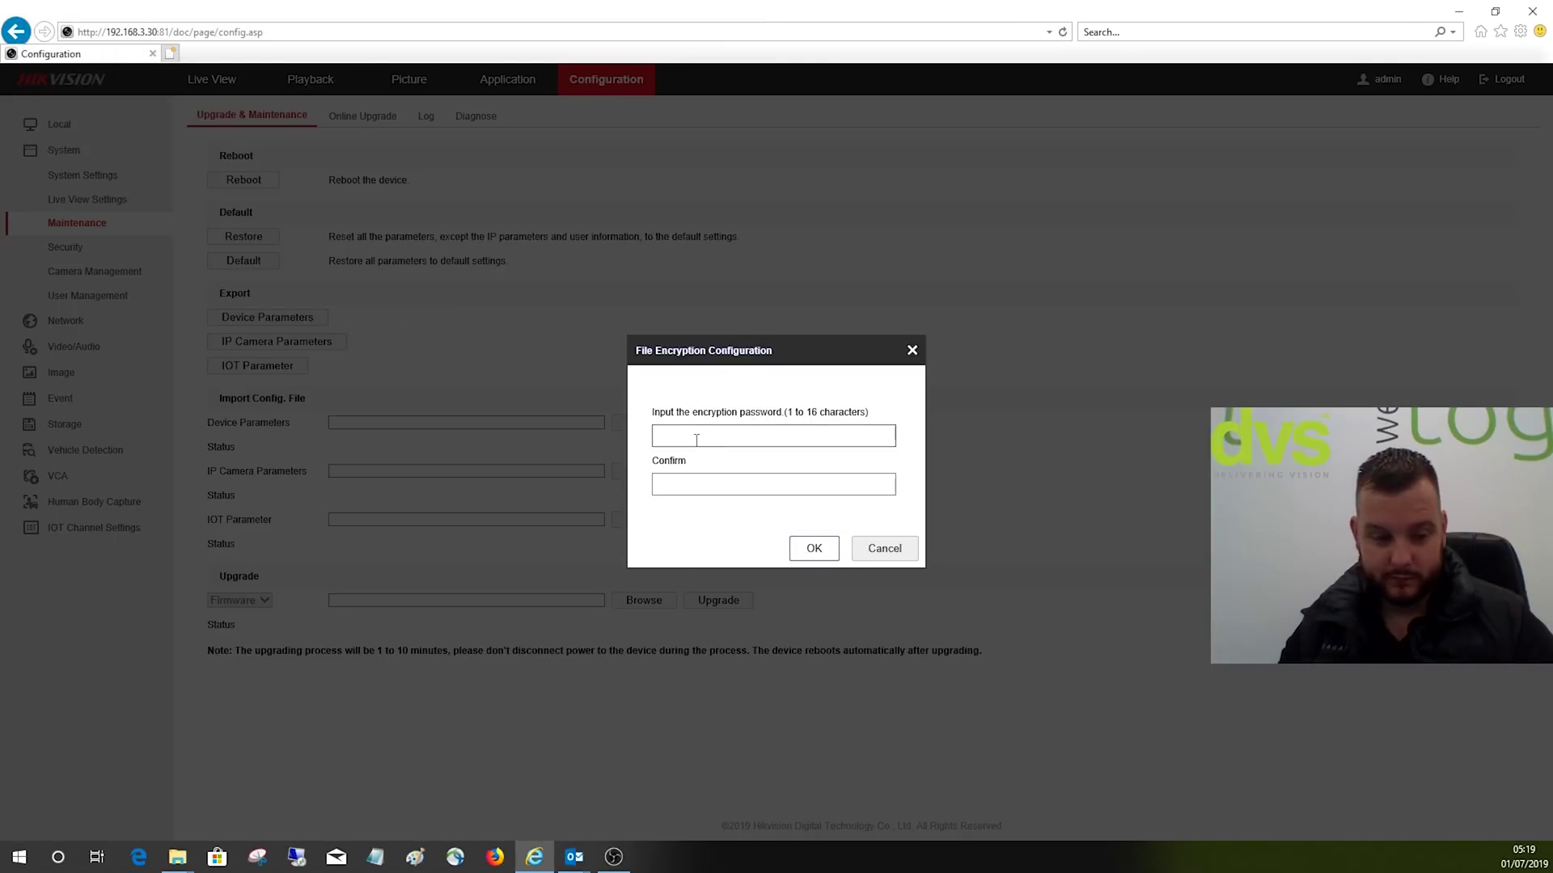
pyautogui.write('******')
pyautogui.click(666, 482)
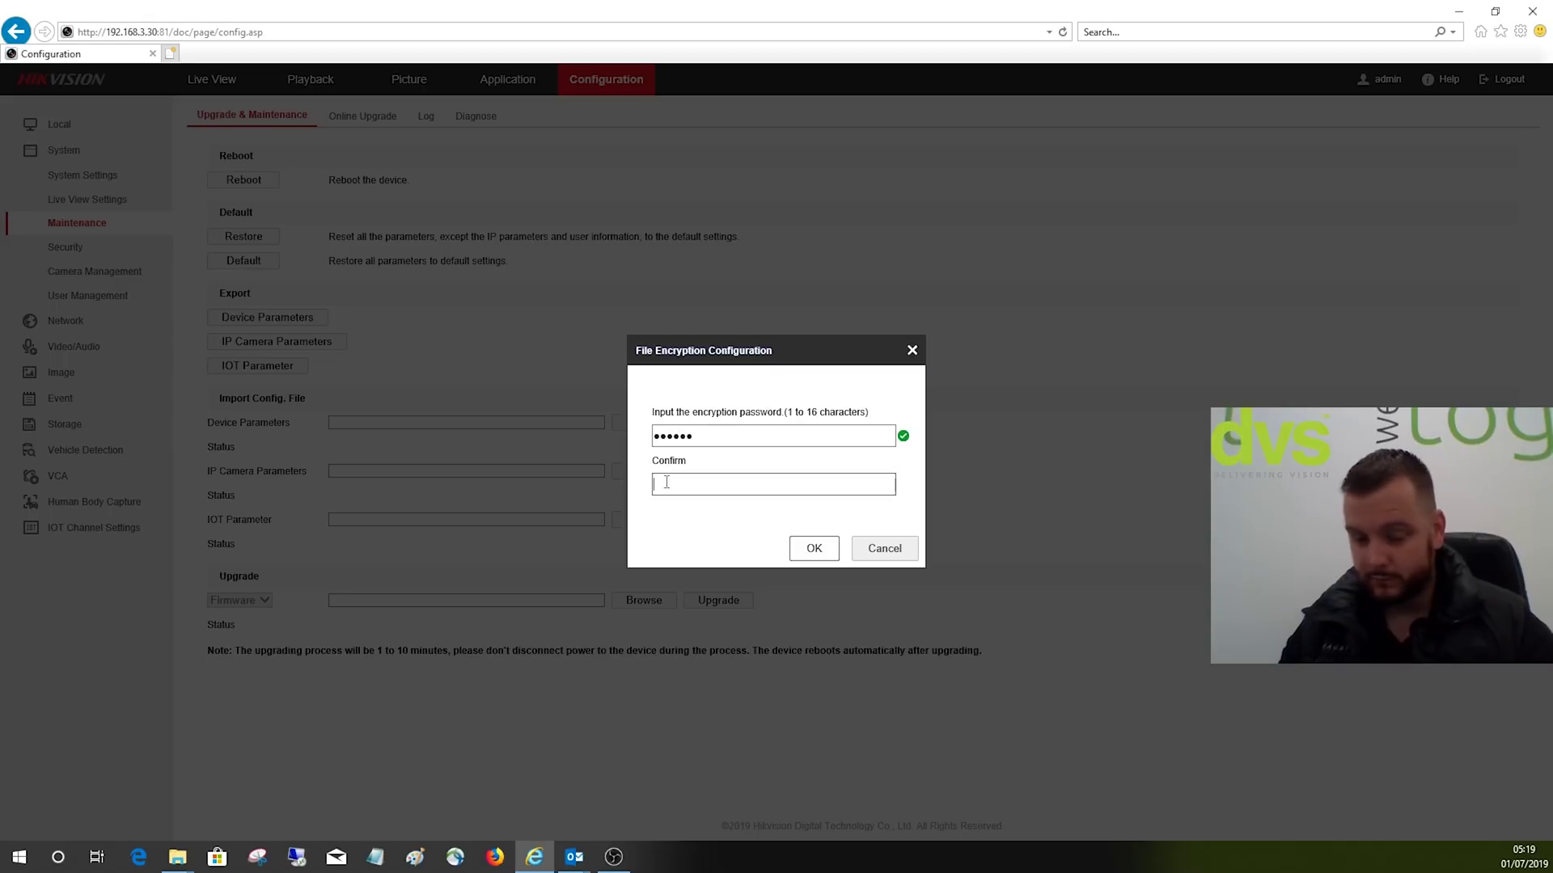
pyautogui.write('******')
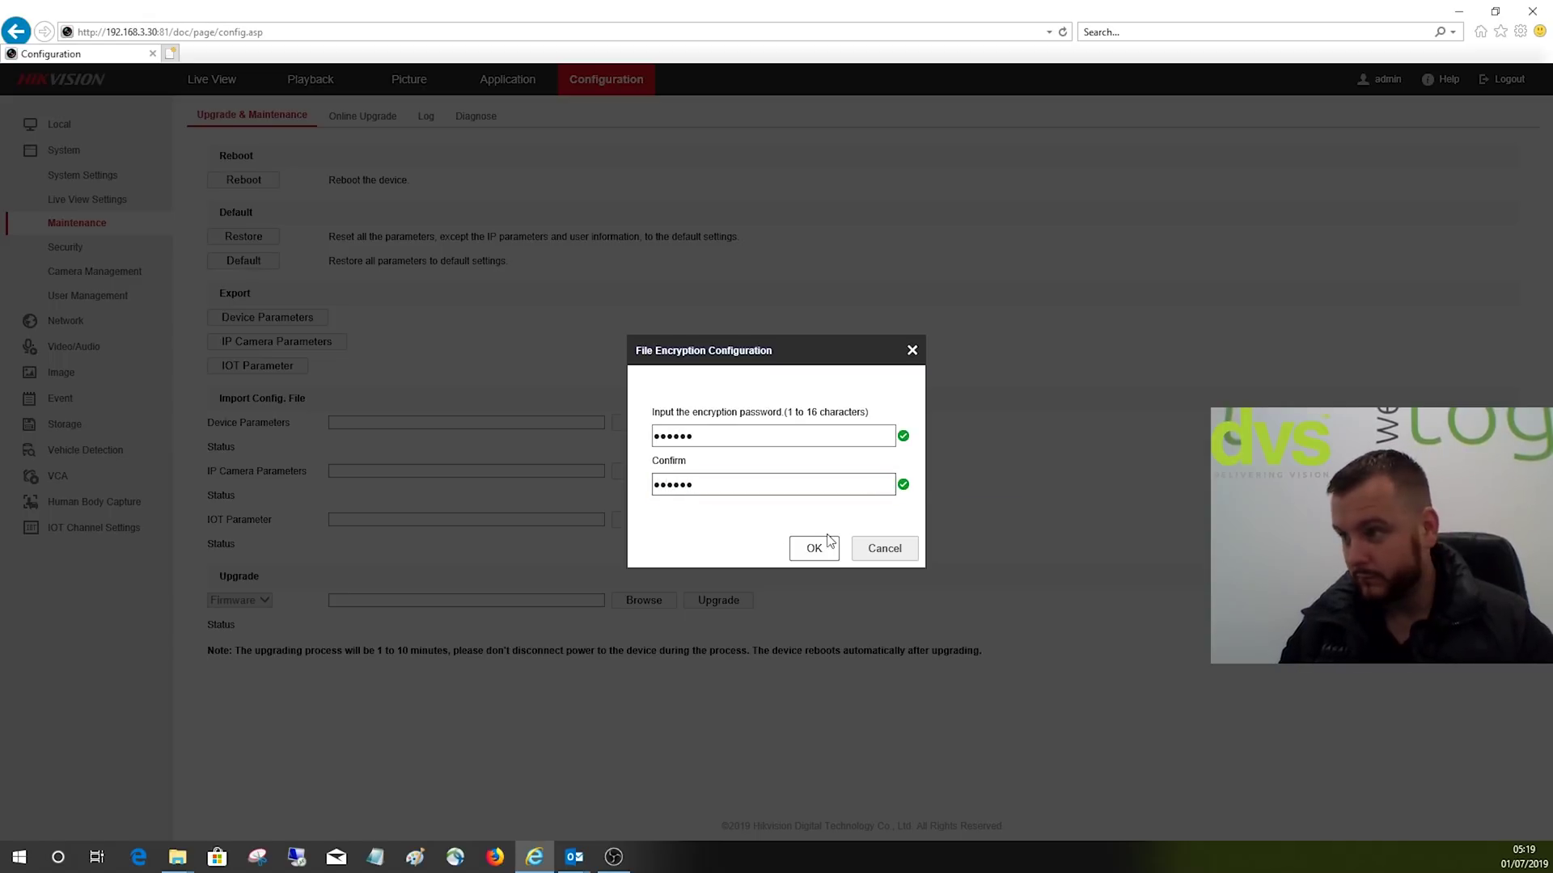
pyautogui.click(812, 548)
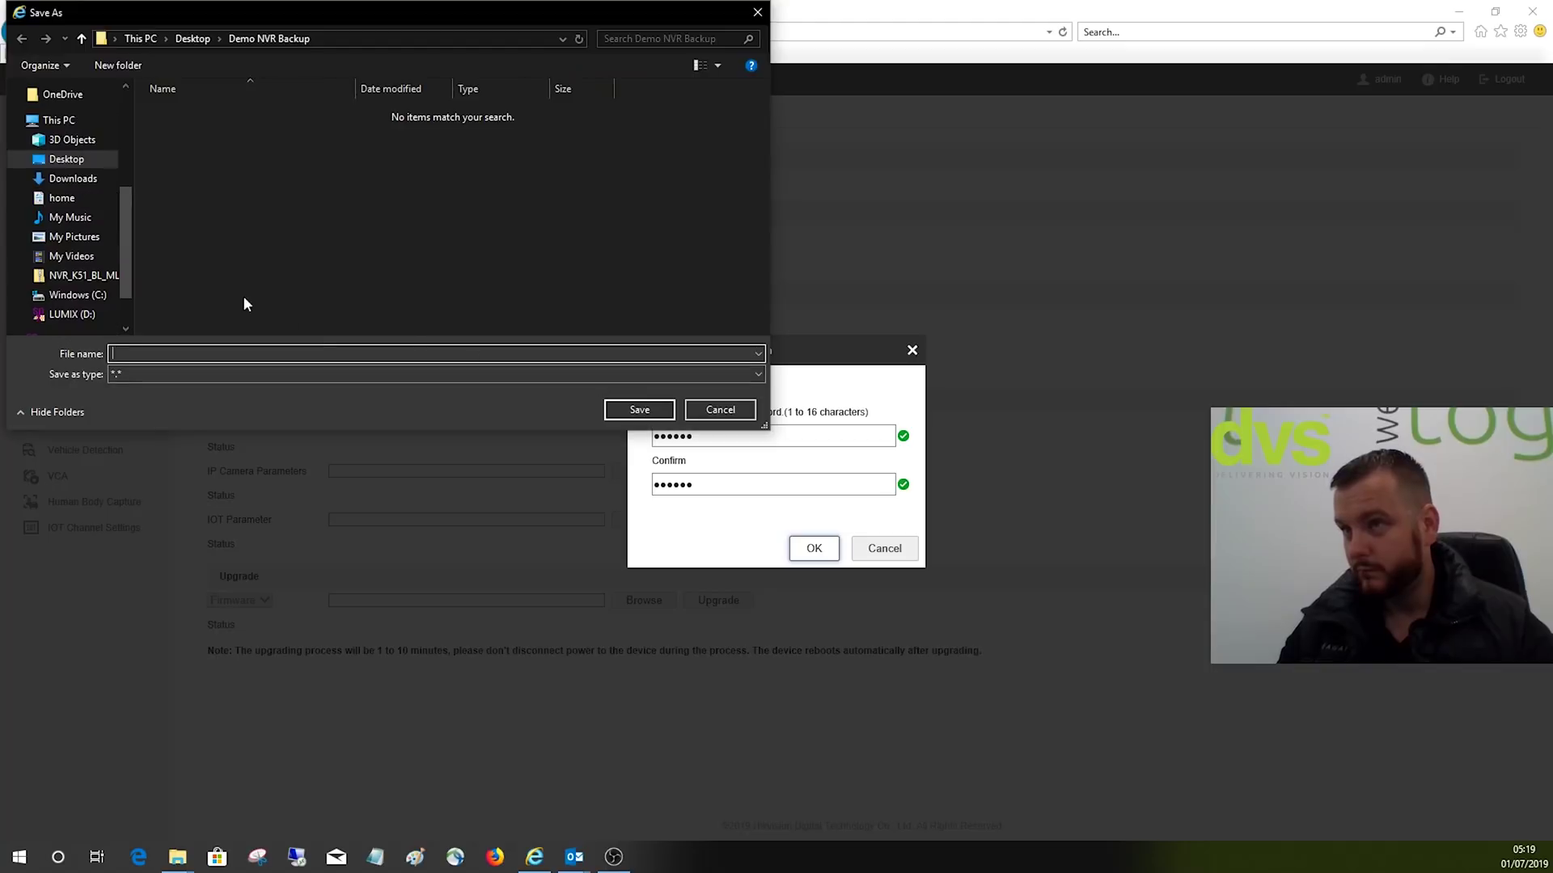
# Step: Save the encrypted export as 'config' in Demo NVR Backup
pyautogui.write('c')
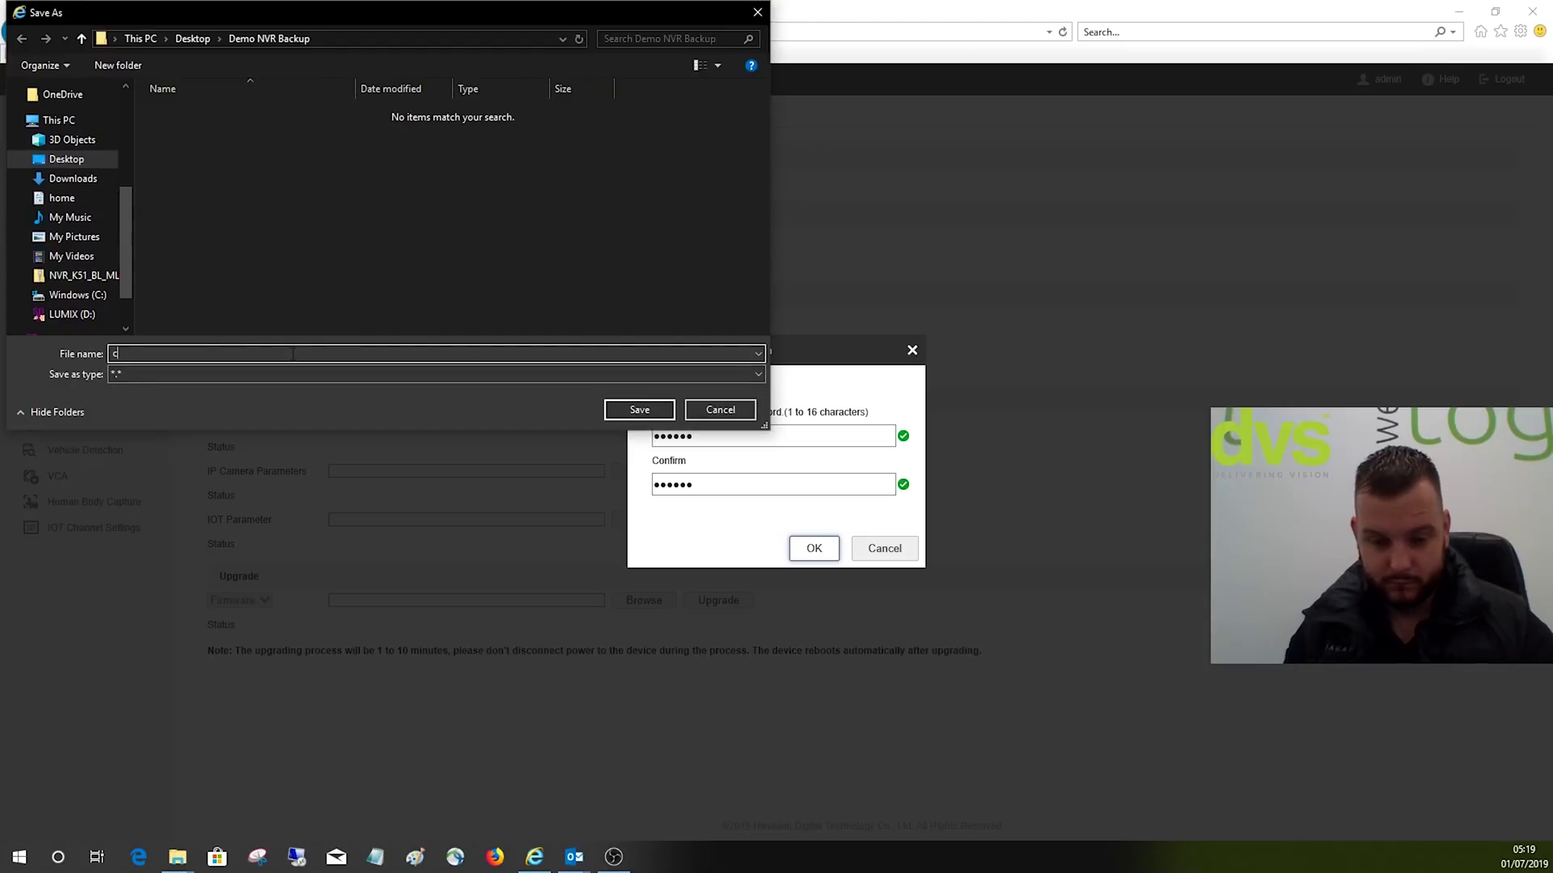
pyautogui.write('onfig')
pyautogui.click(615, 411)
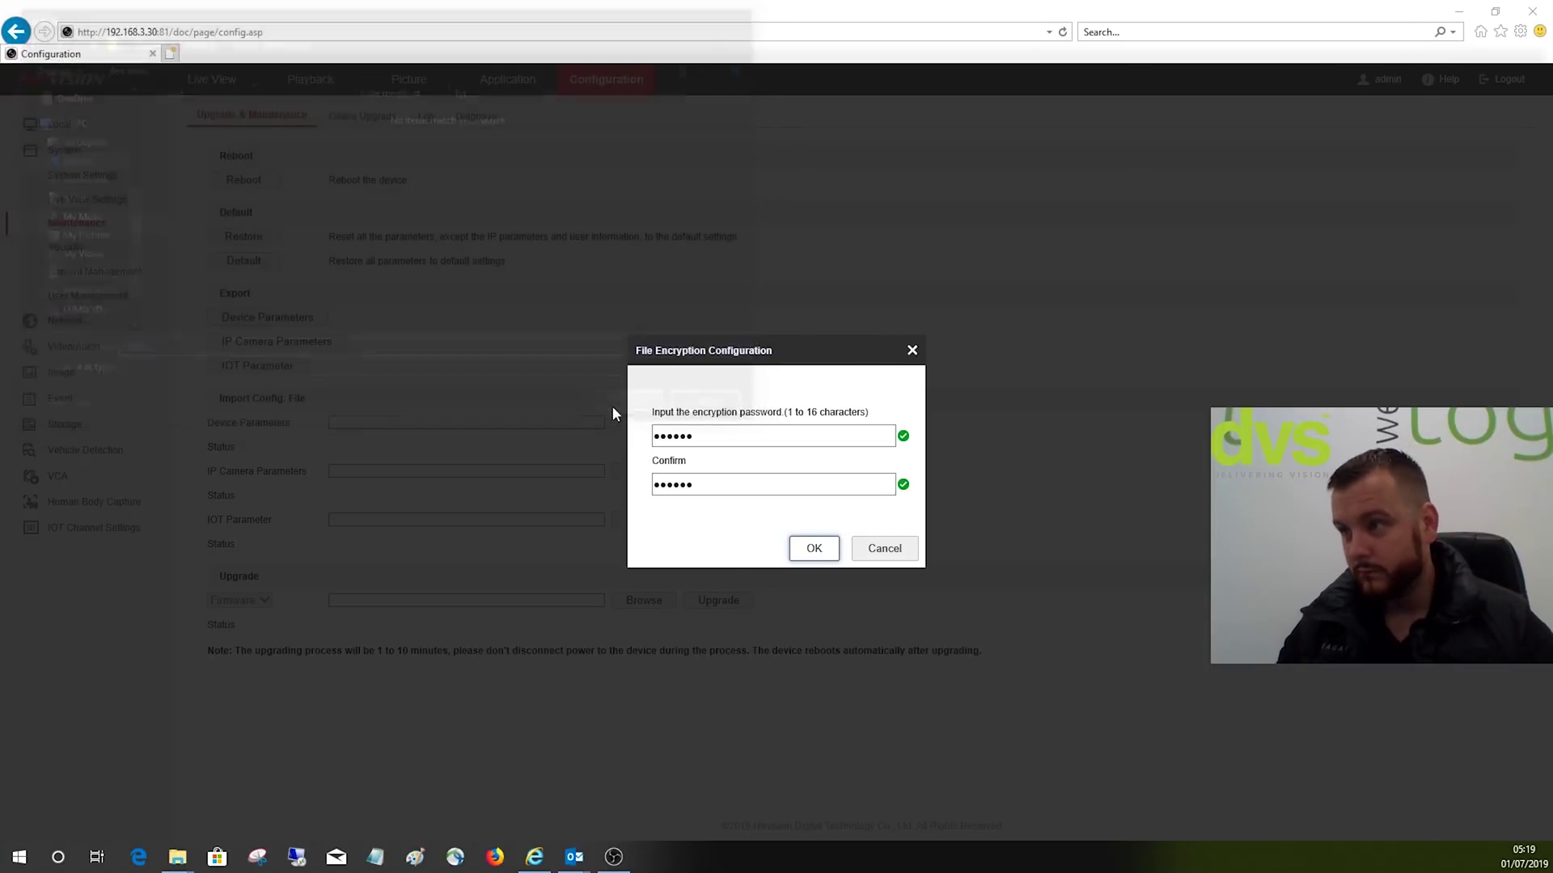
pyautogui.click(815, 552)
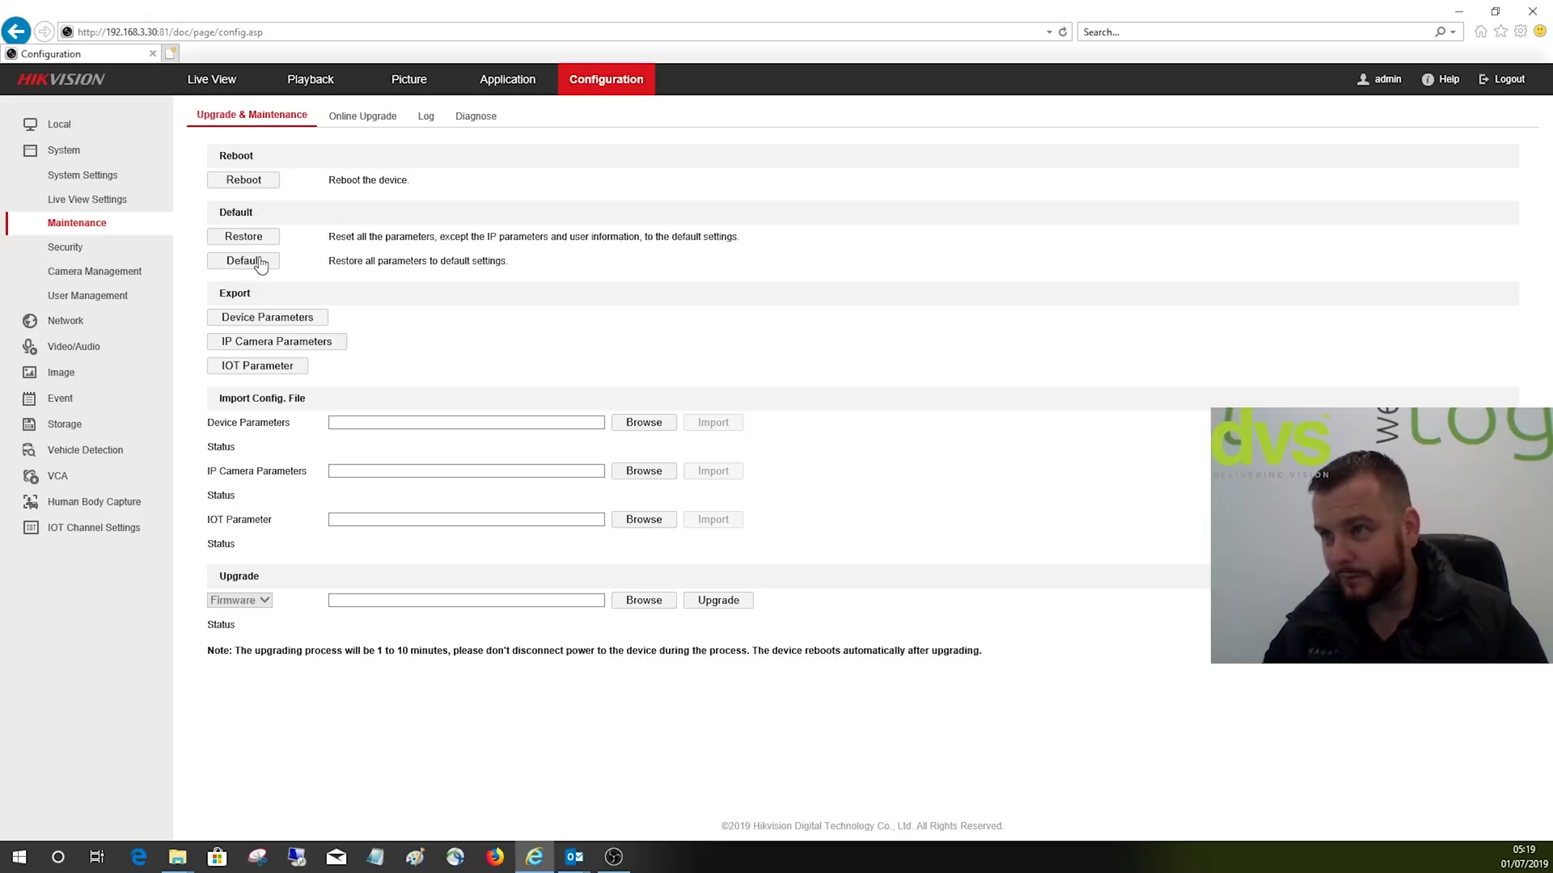
# Step: Export the IP camera parameters to Demo NVR Backup as 'IPC'
pyautogui.click(291, 348)
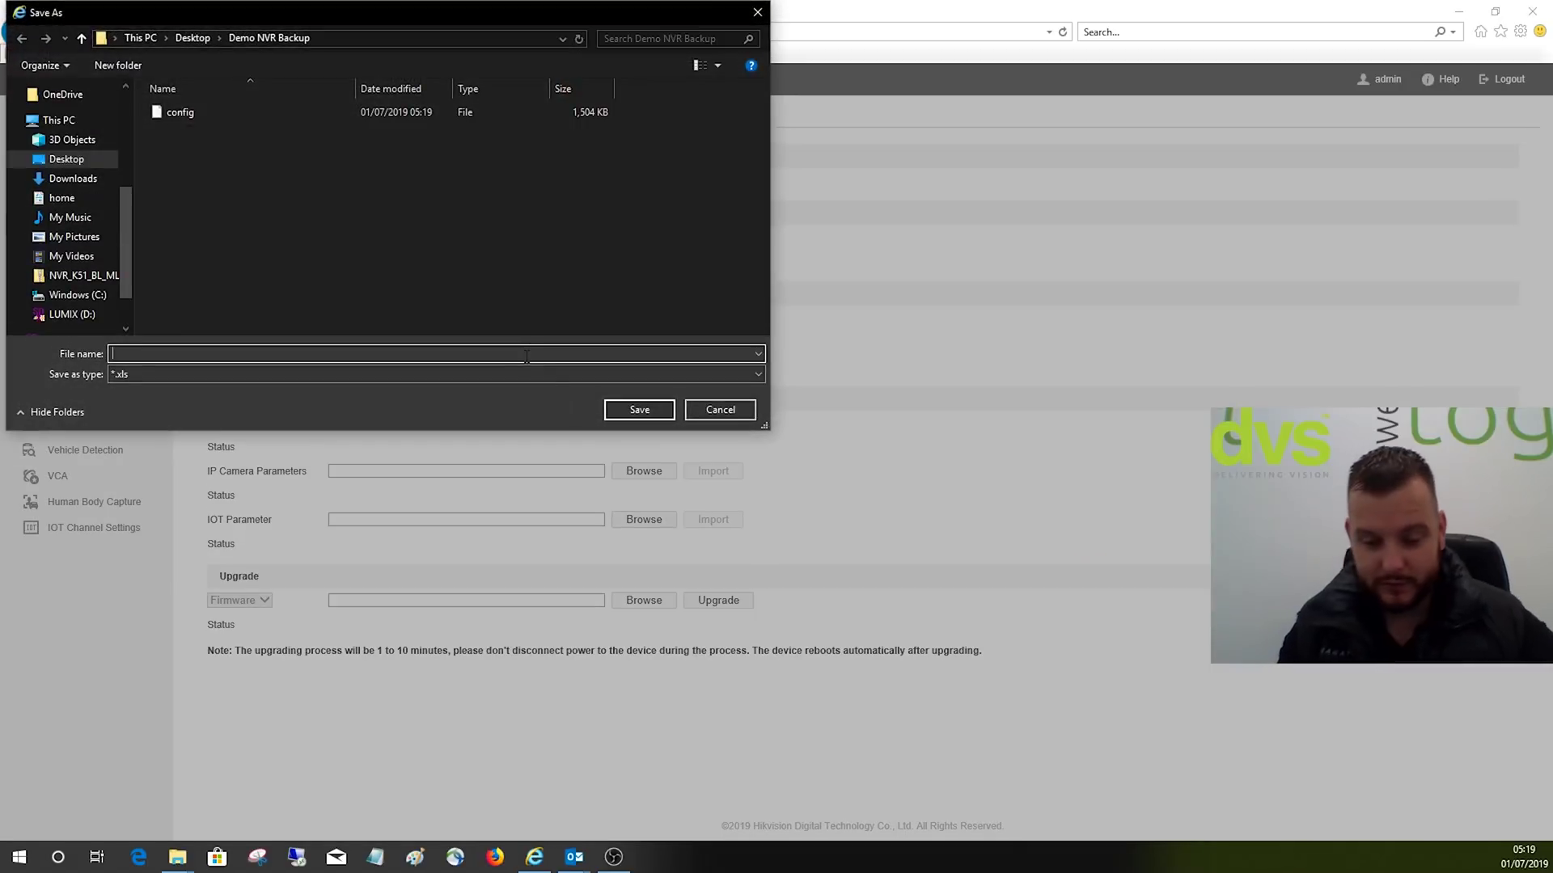
pyautogui.write('IPC')
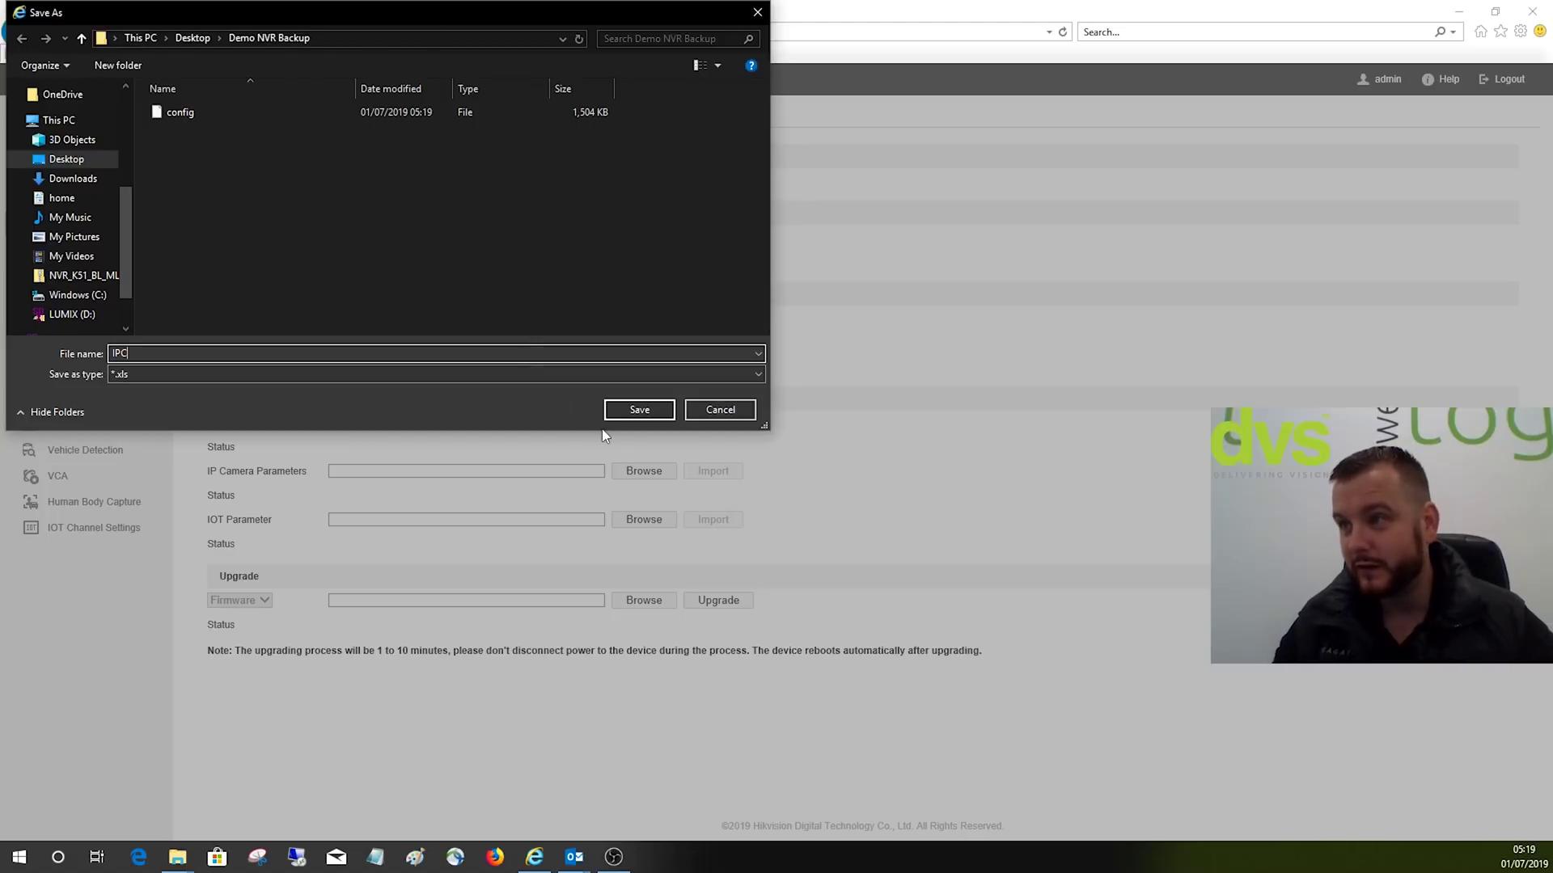
pyautogui.click(635, 412)
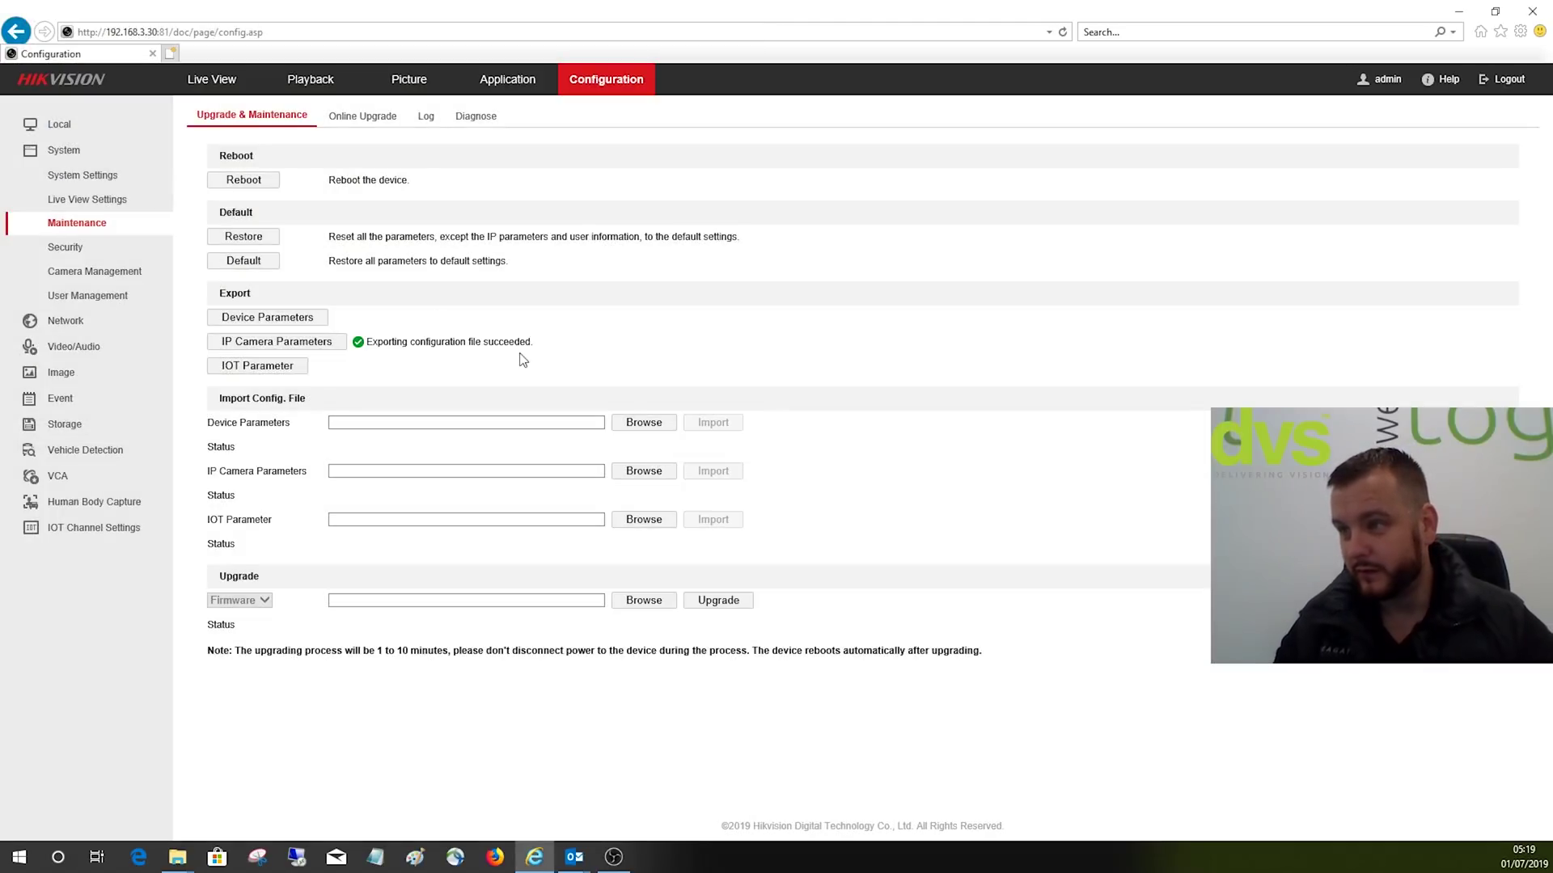
# Step: Export the IOT parameters to Demo NVR Backup as 'IOT'
pyautogui.click(293, 367)
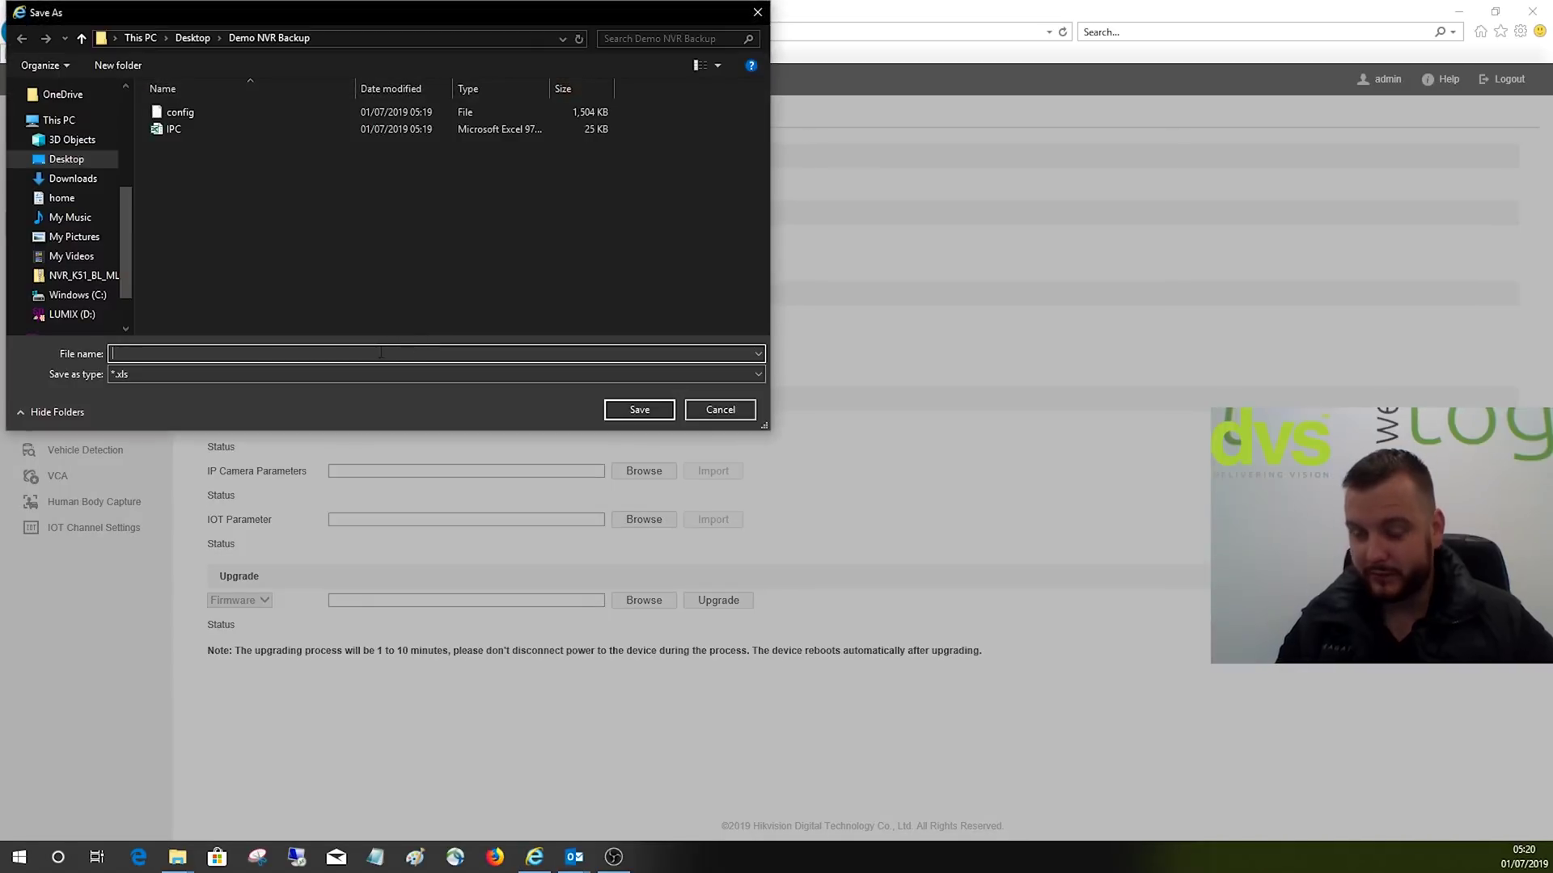
pyautogui.write('IOT')
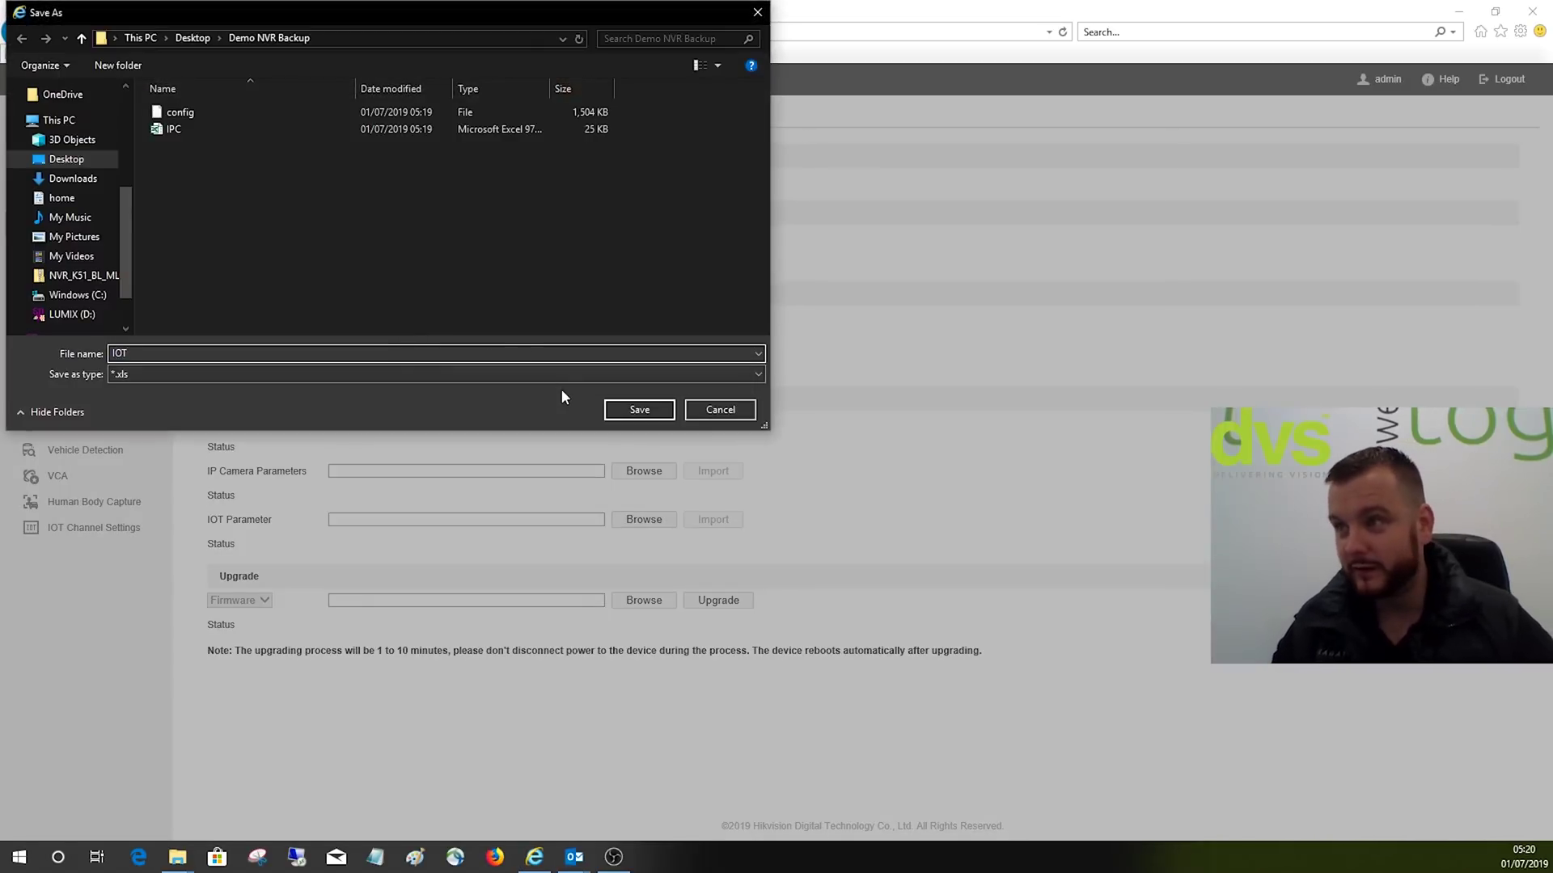
pyautogui.click(610, 408)
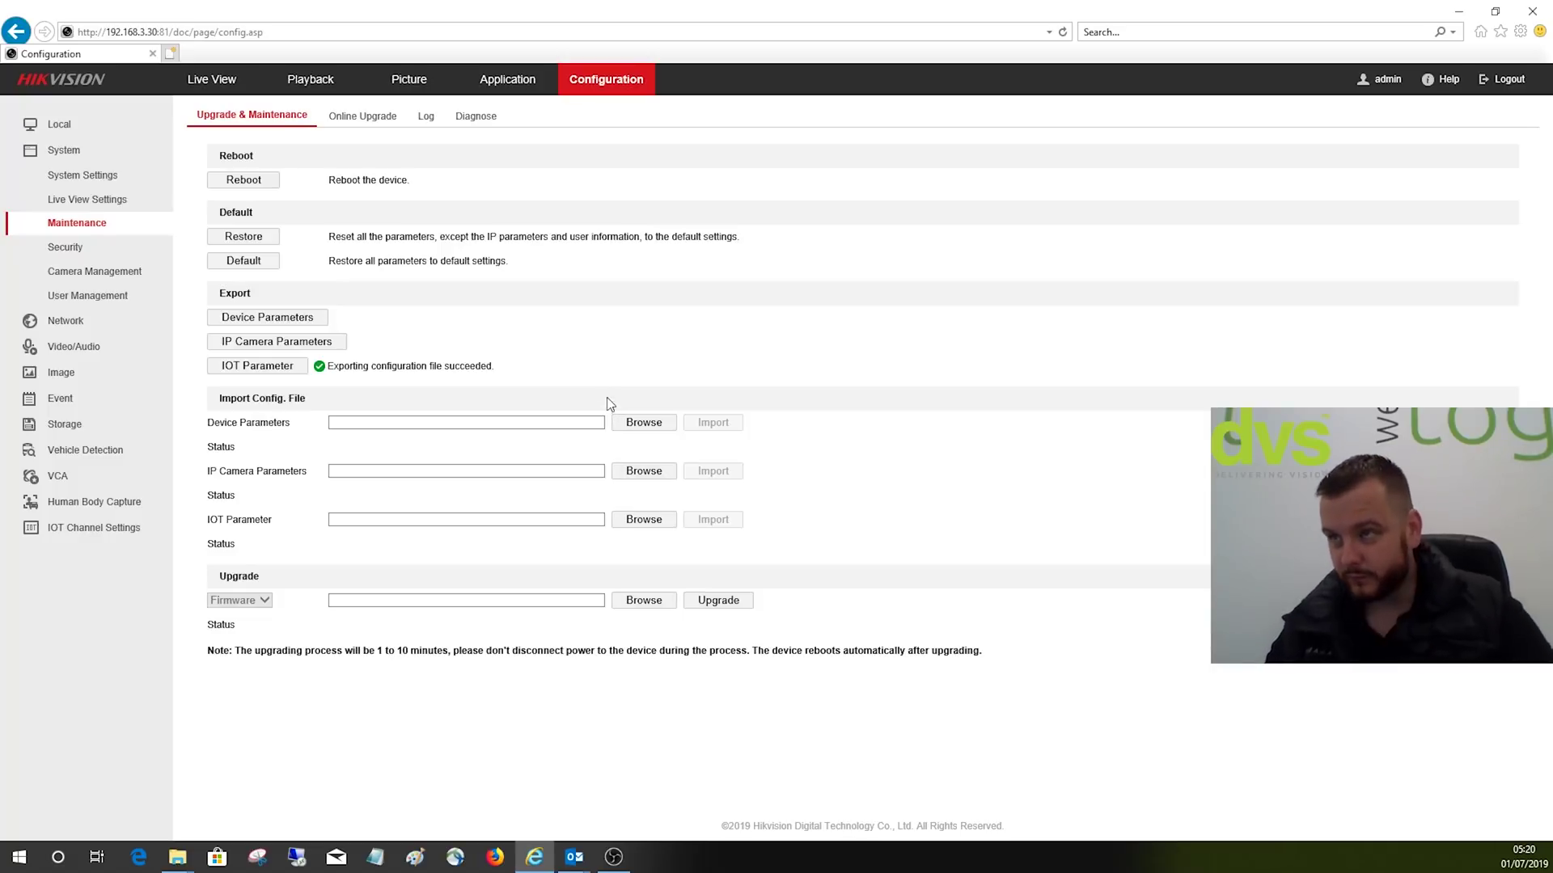
# Step: Minimise the browser and open the desktop's Demo NVR Backup folder holding config, IOT and IPC
pyautogui.click(1458, 12)
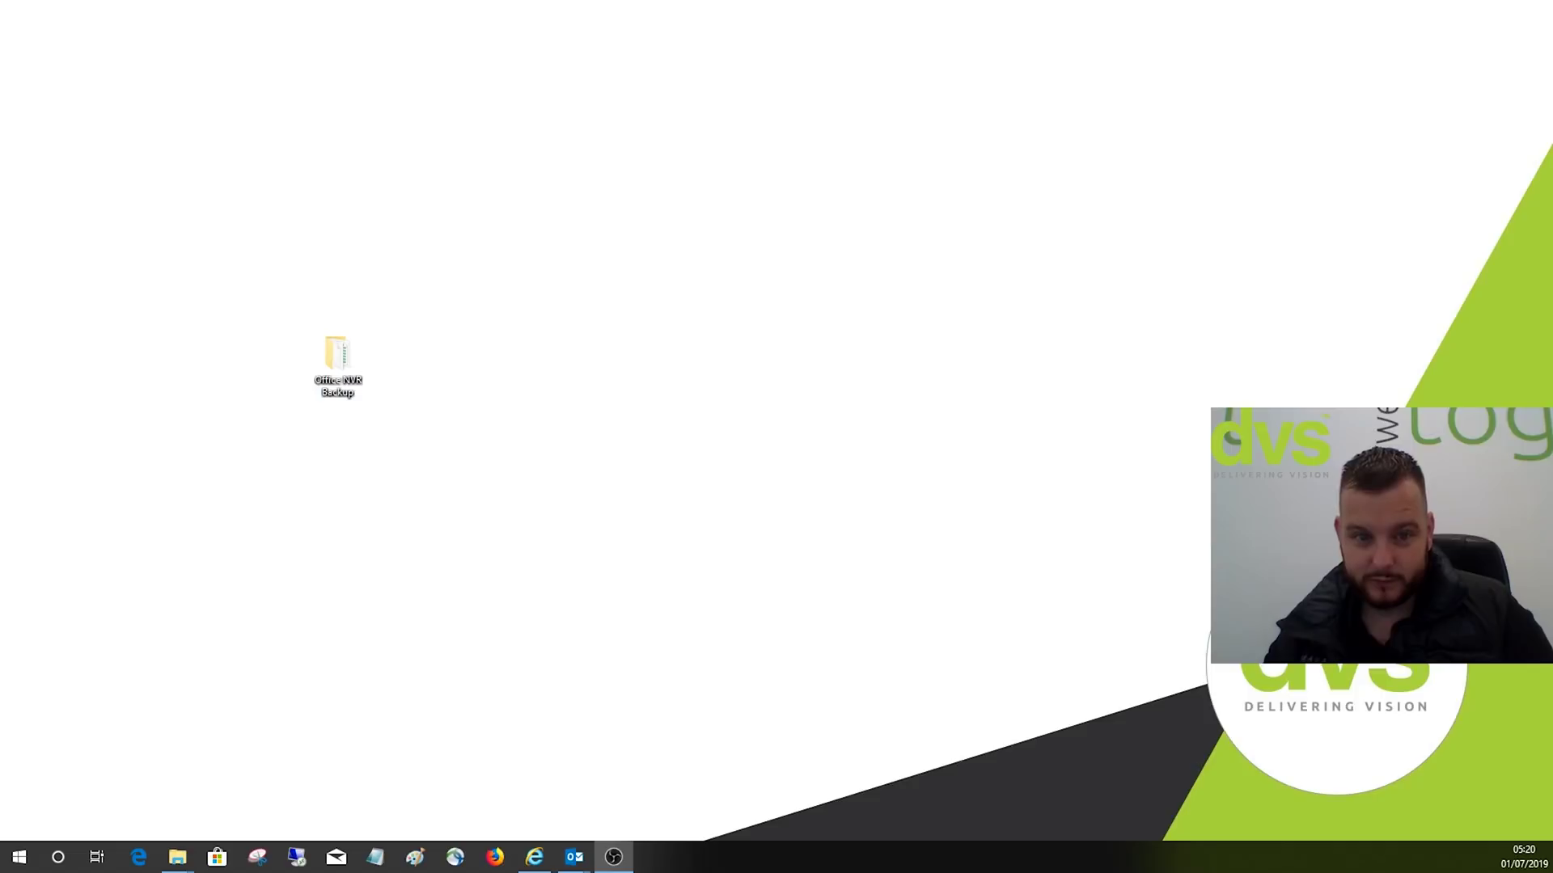
pyautogui.moveTo(486, 270); pyautogui.dragTo(522, 283)
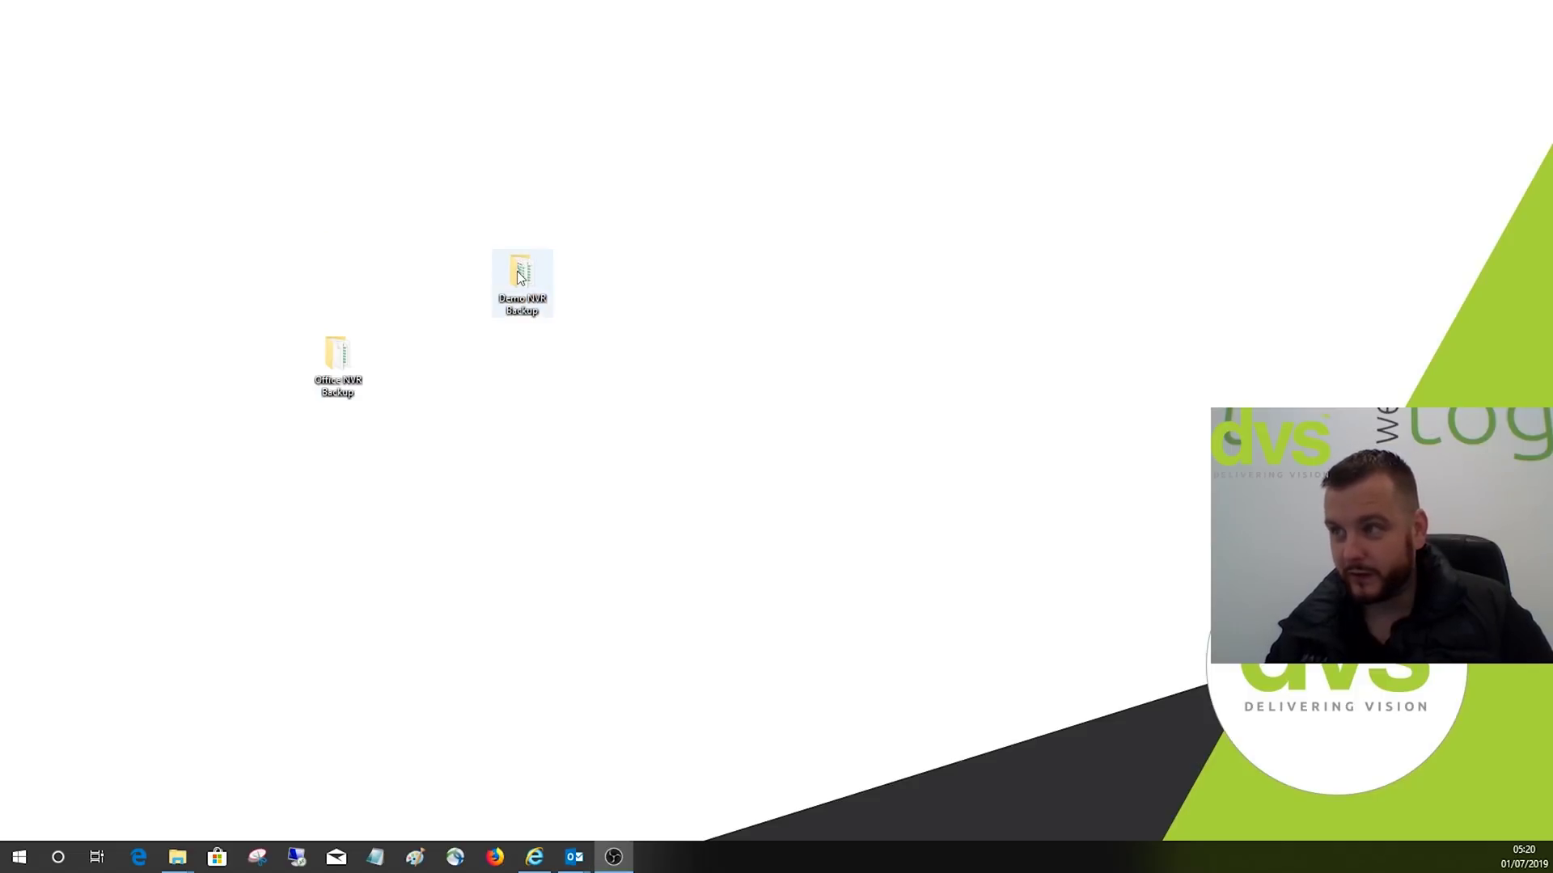
pyautogui.doubleClick(520, 277)
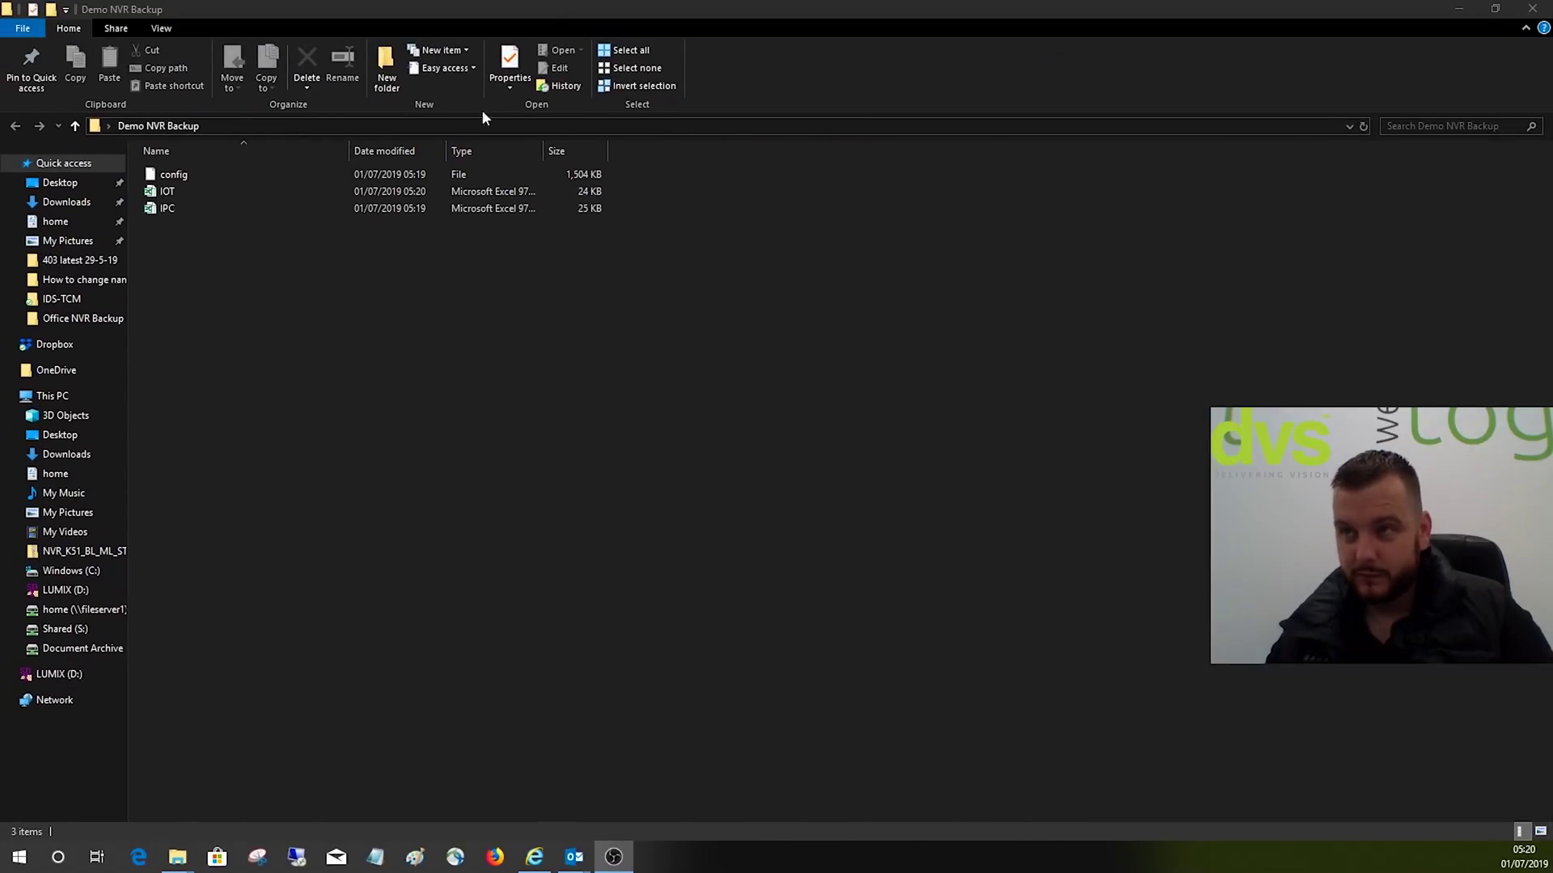
pyautogui.click(233, 175)
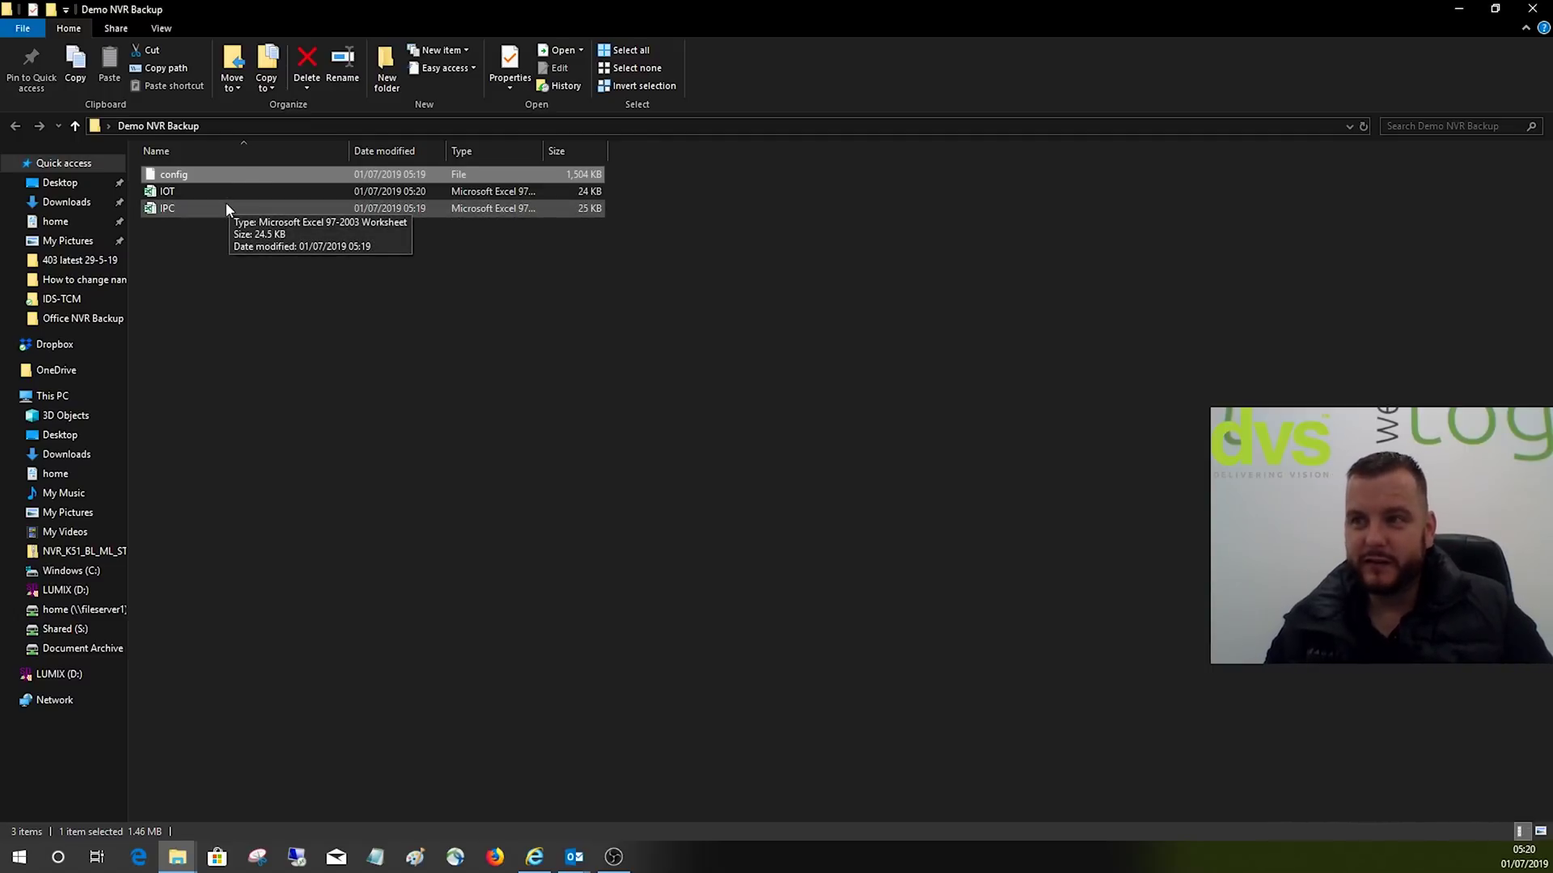
# Step: Open the IPC export file in Excel
pyautogui.click(226, 206)
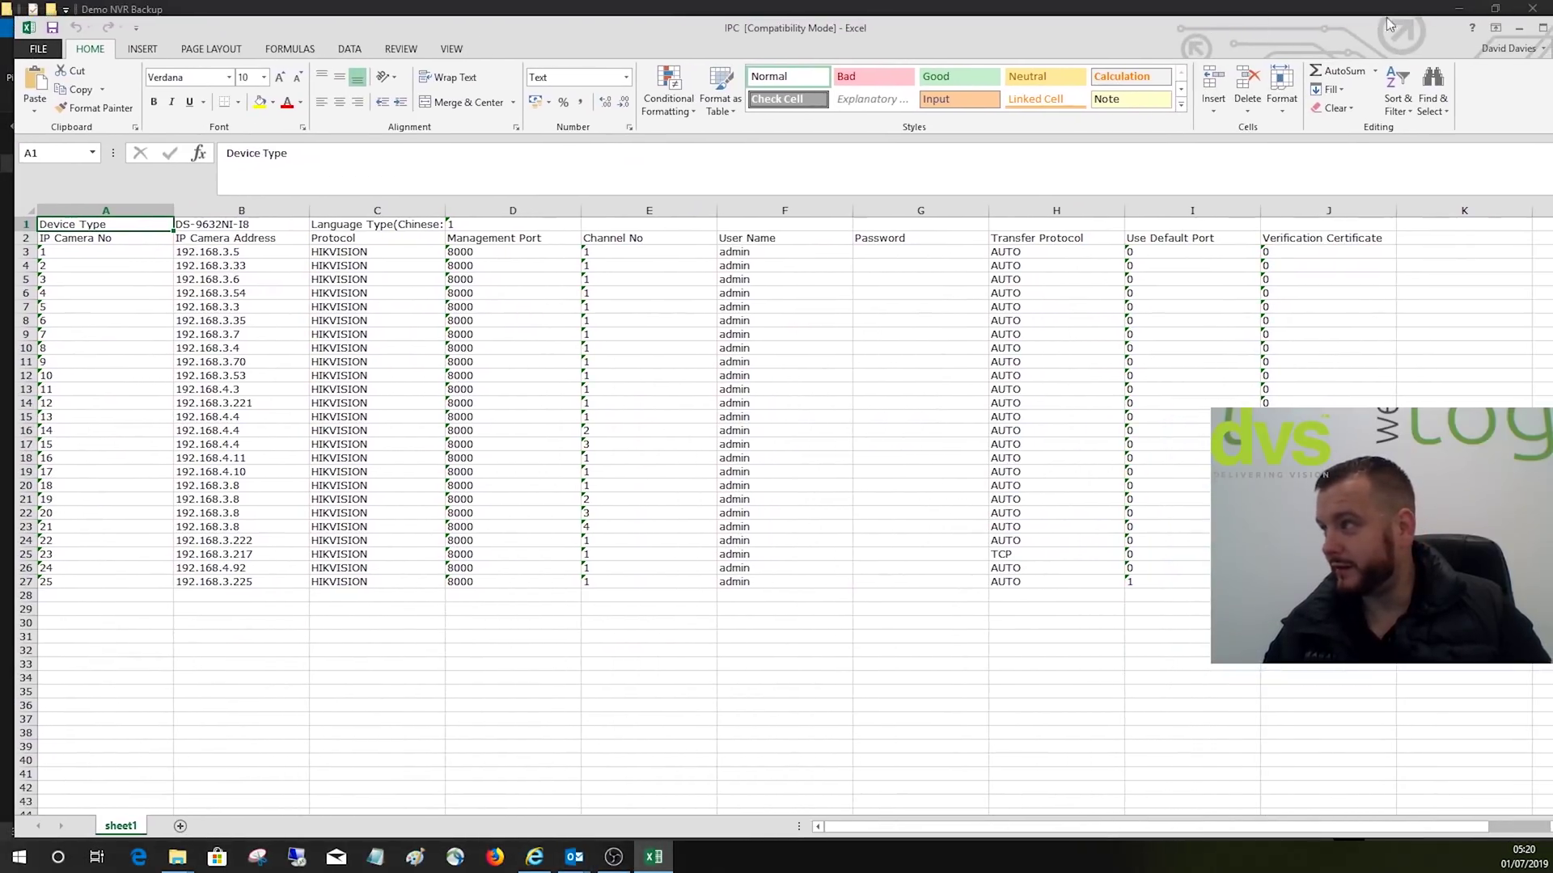
# Step: Maximise Excel and edit cell B1 in the formula bar to read DS-9664NI-I8
pyautogui.click(1542, 27)
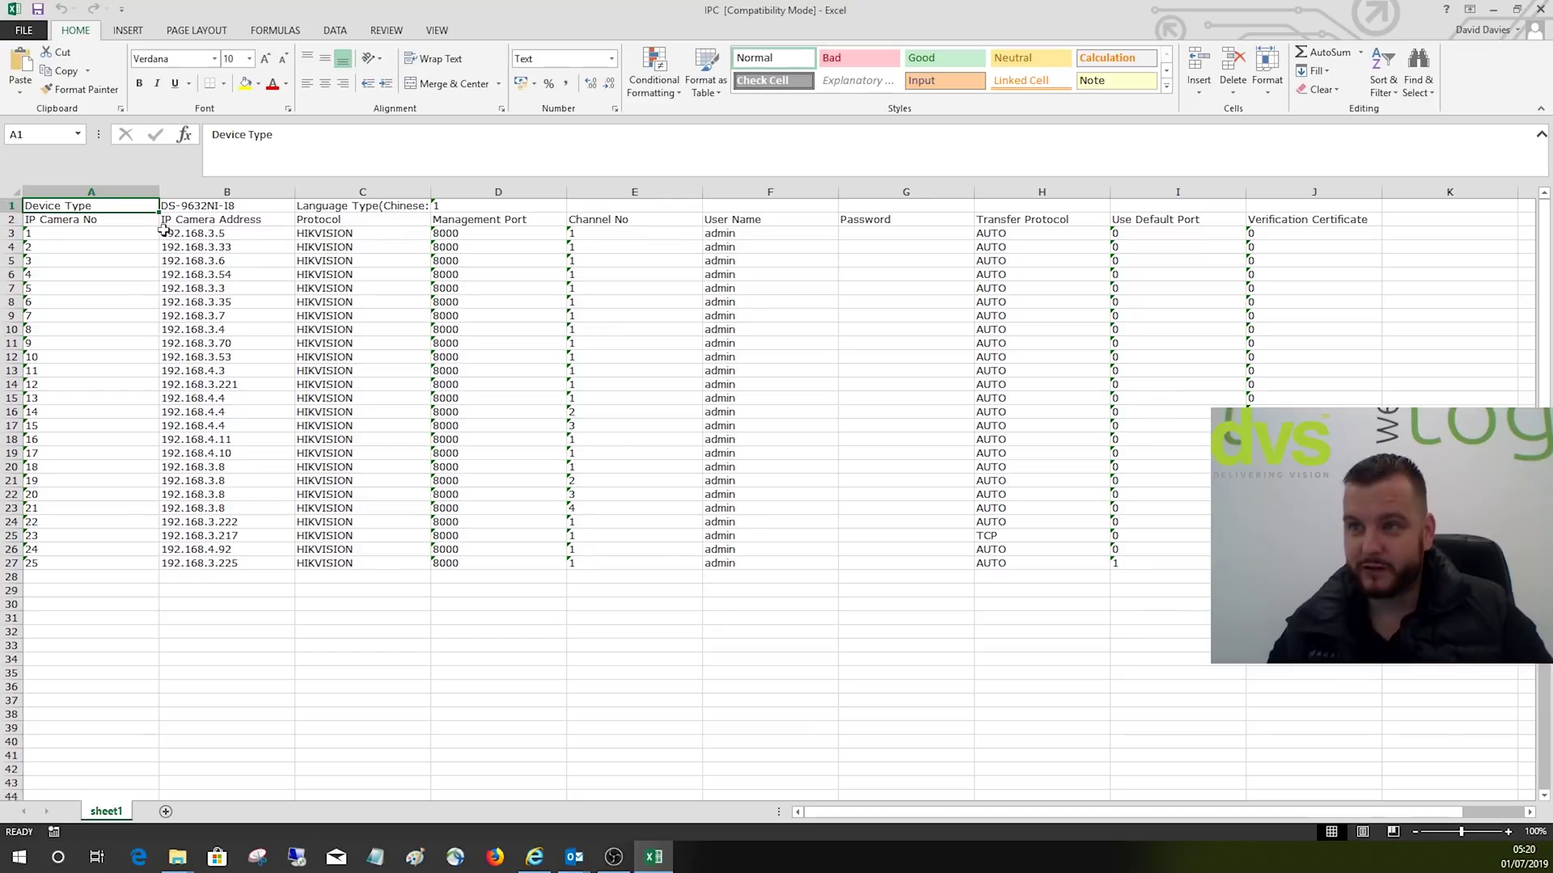
pyautogui.click(215, 209)
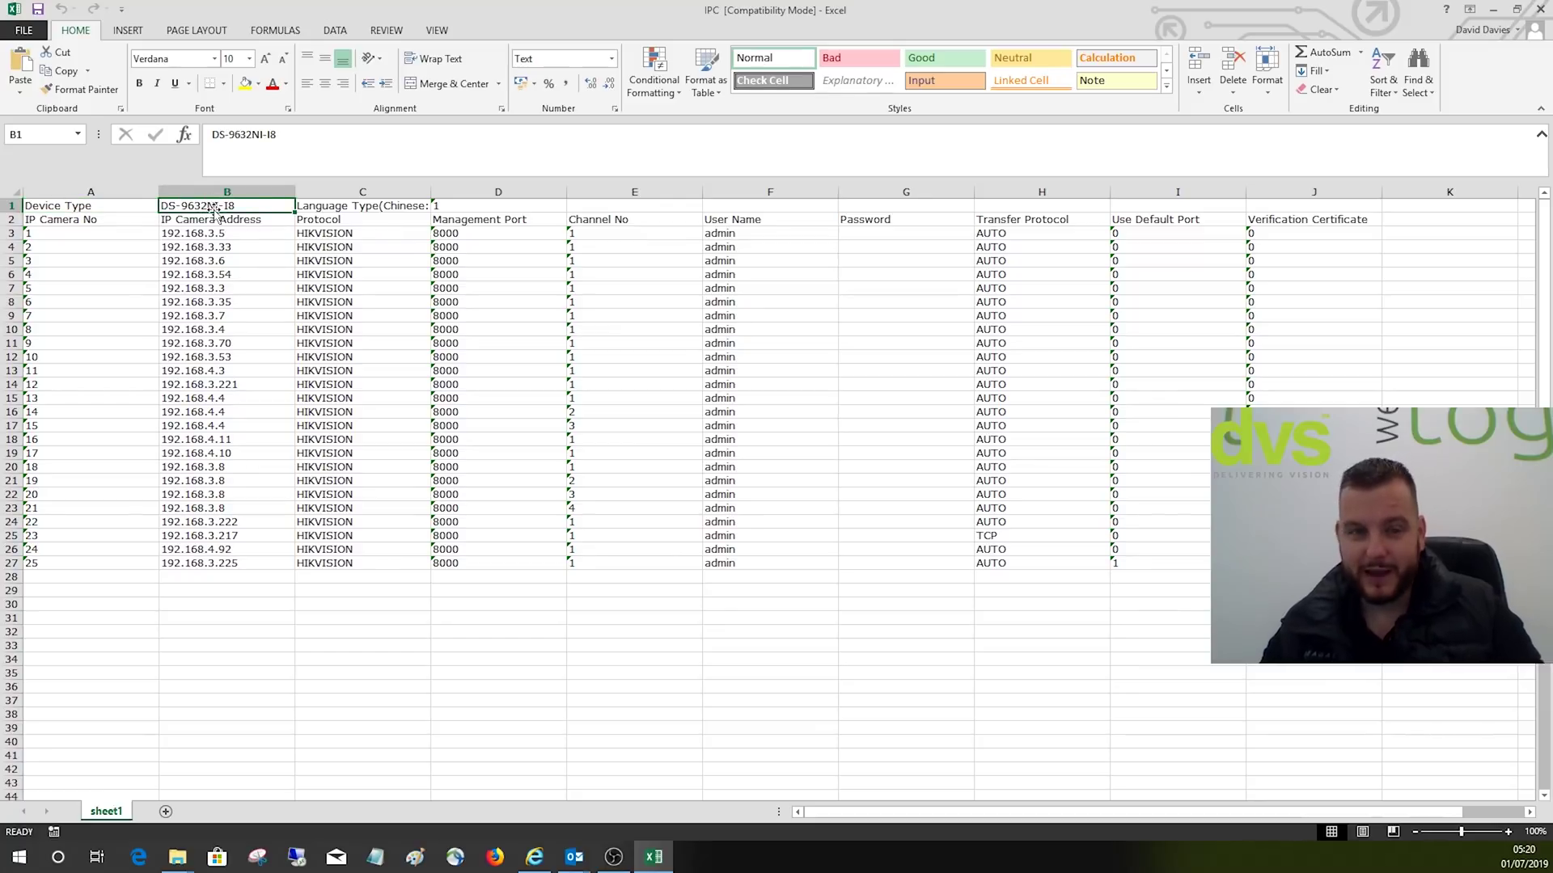
pyautogui.click(287, 136)
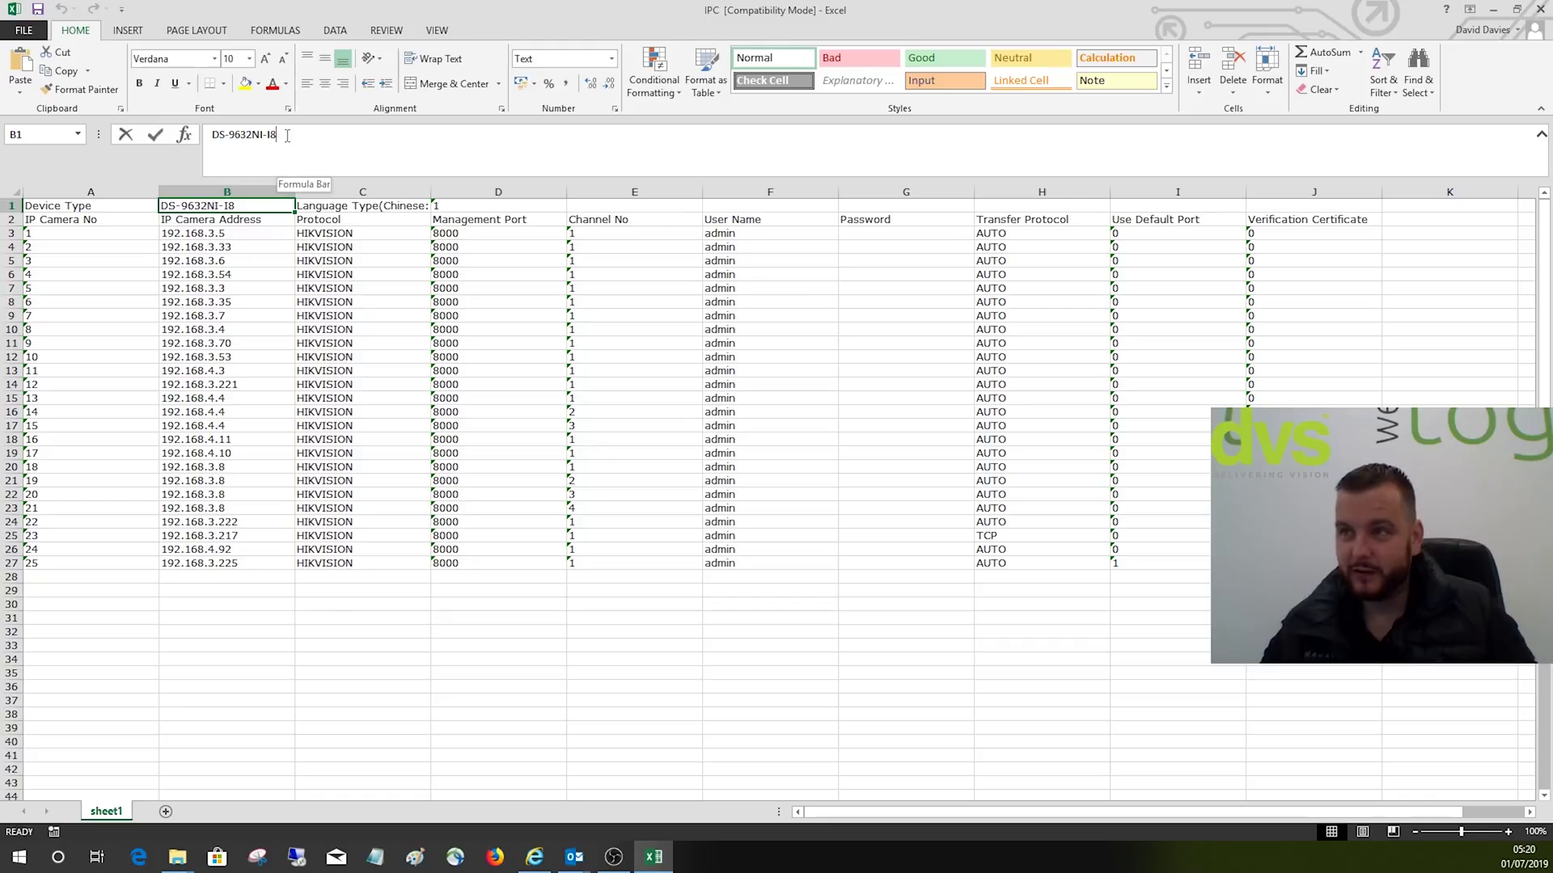
pyautogui.press('BackSpace')
pyautogui.press('BackSpace')
pyautogui.press('BackSpace')
pyautogui.press('BackSpace')
pyautogui.press('BackSpace')
pyautogui.press('BackSpace')
pyautogui.press('BackSpace')
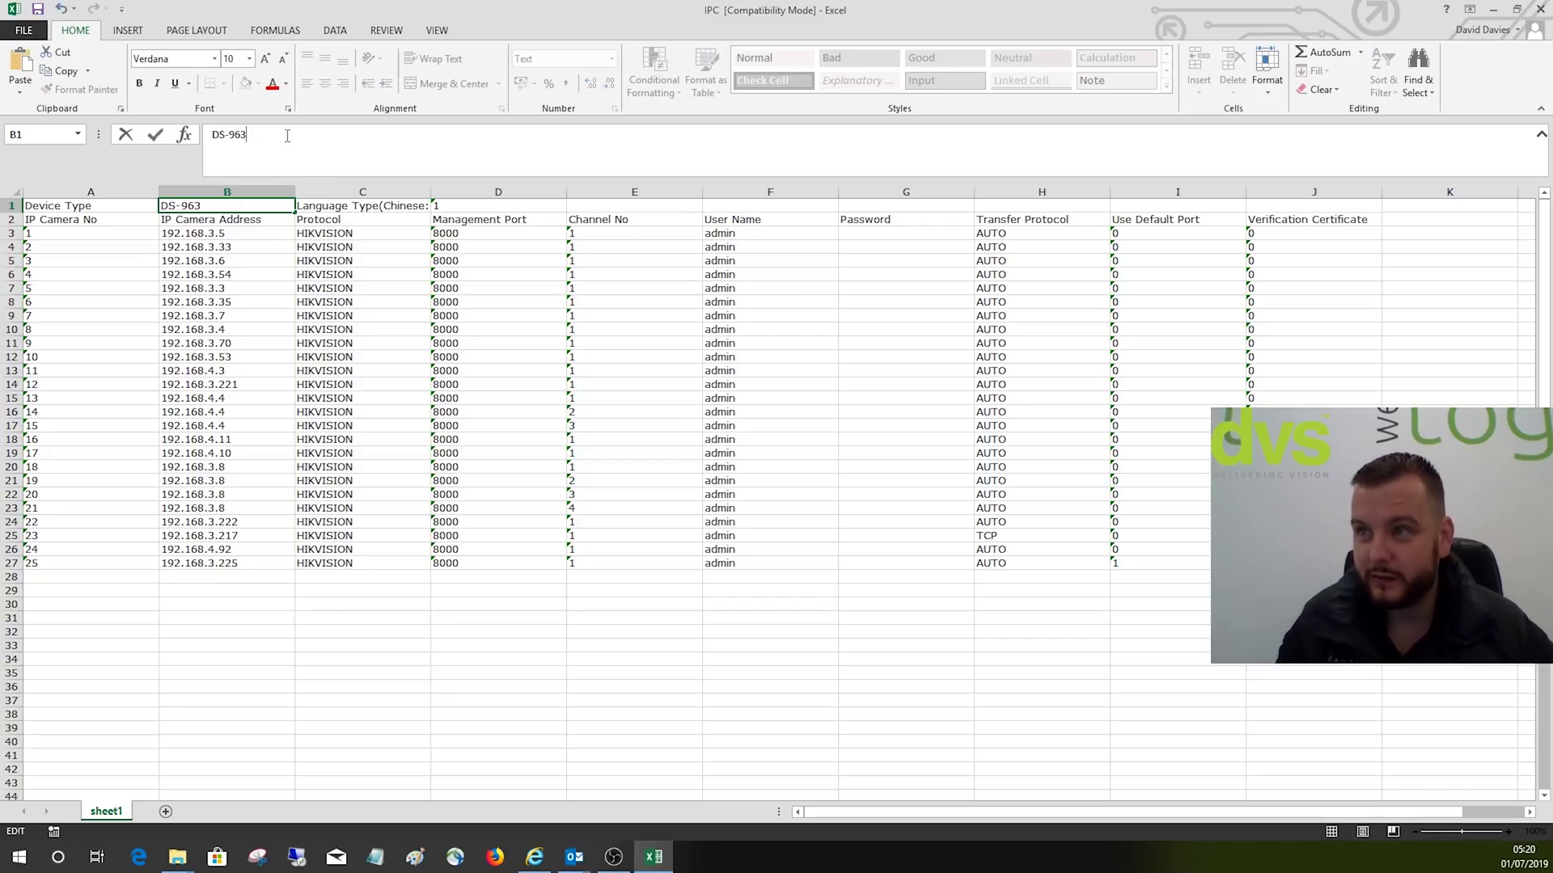
pyautogui.write('64NI-')
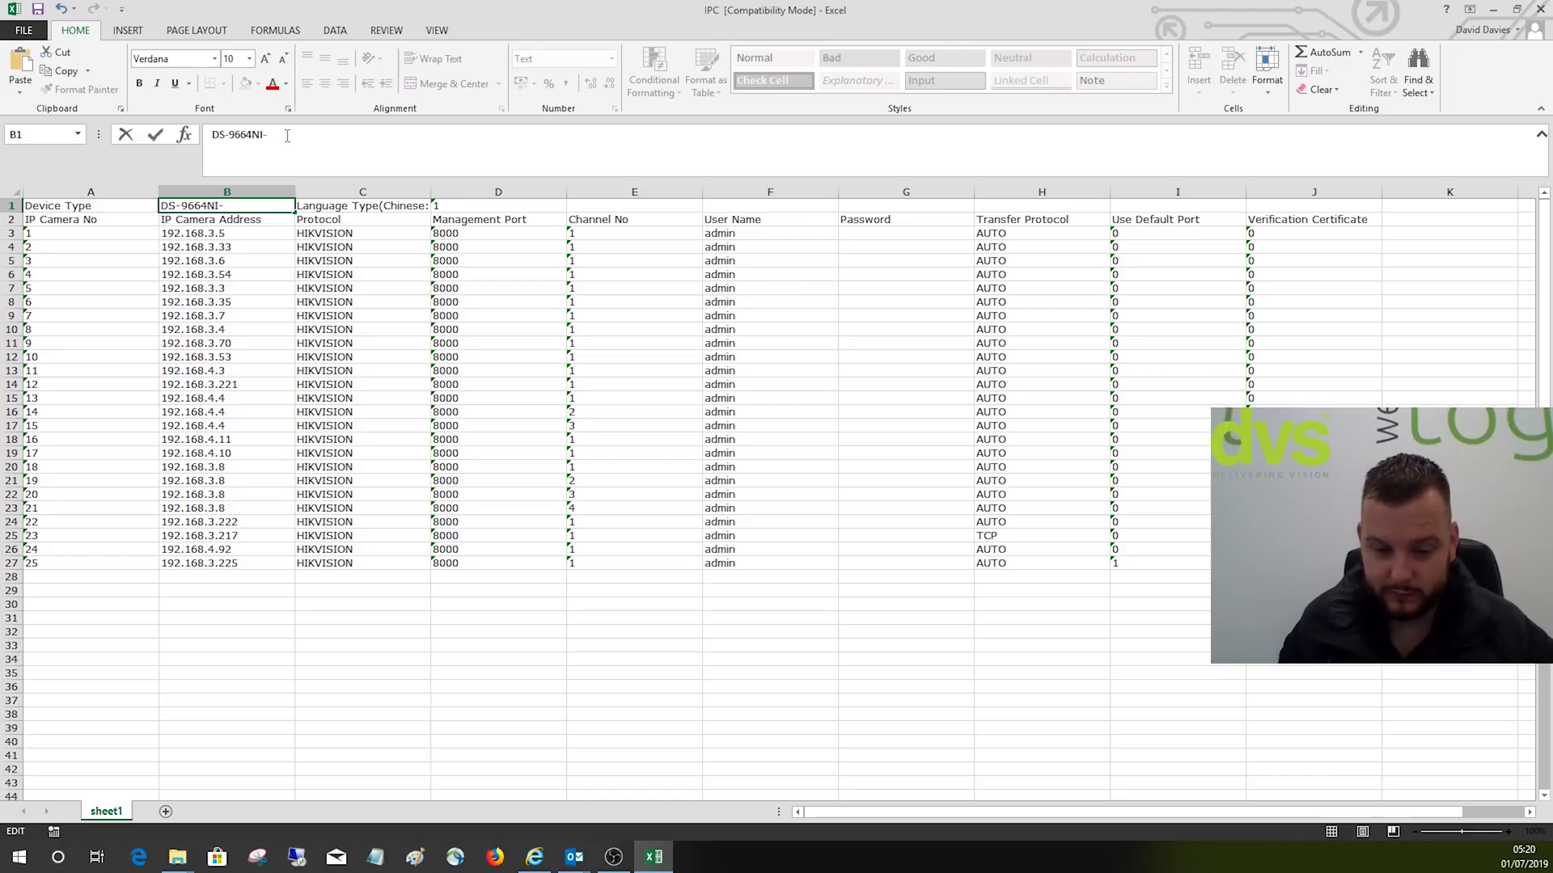
pyautogui.write('I*')
pyautogui.press('BackSpace')
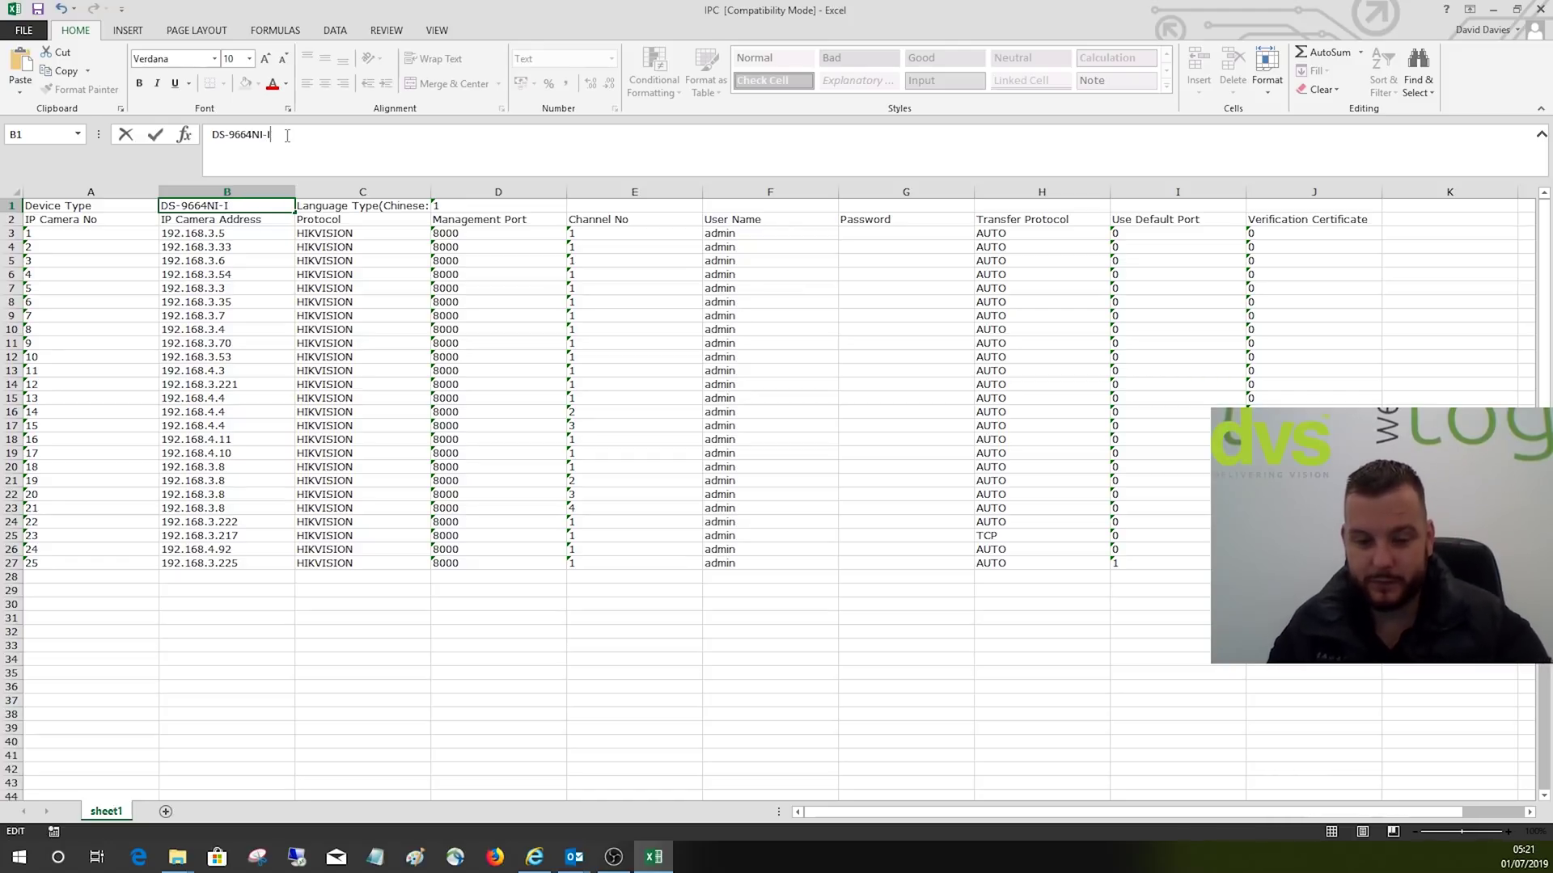
pyautogui.write('8')
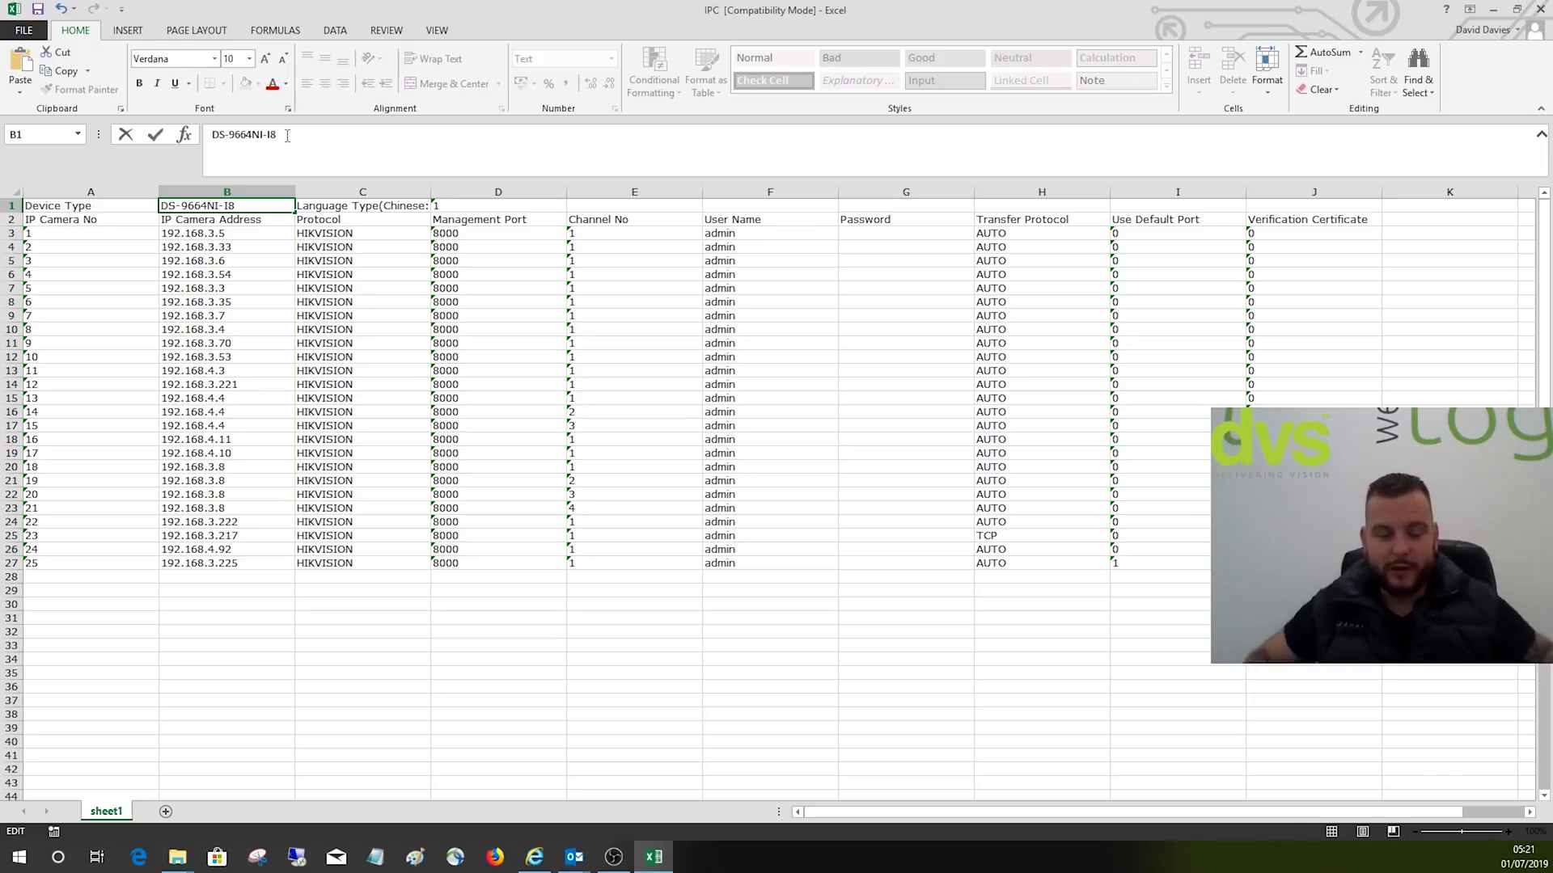
pyautogui.click(255, 230)
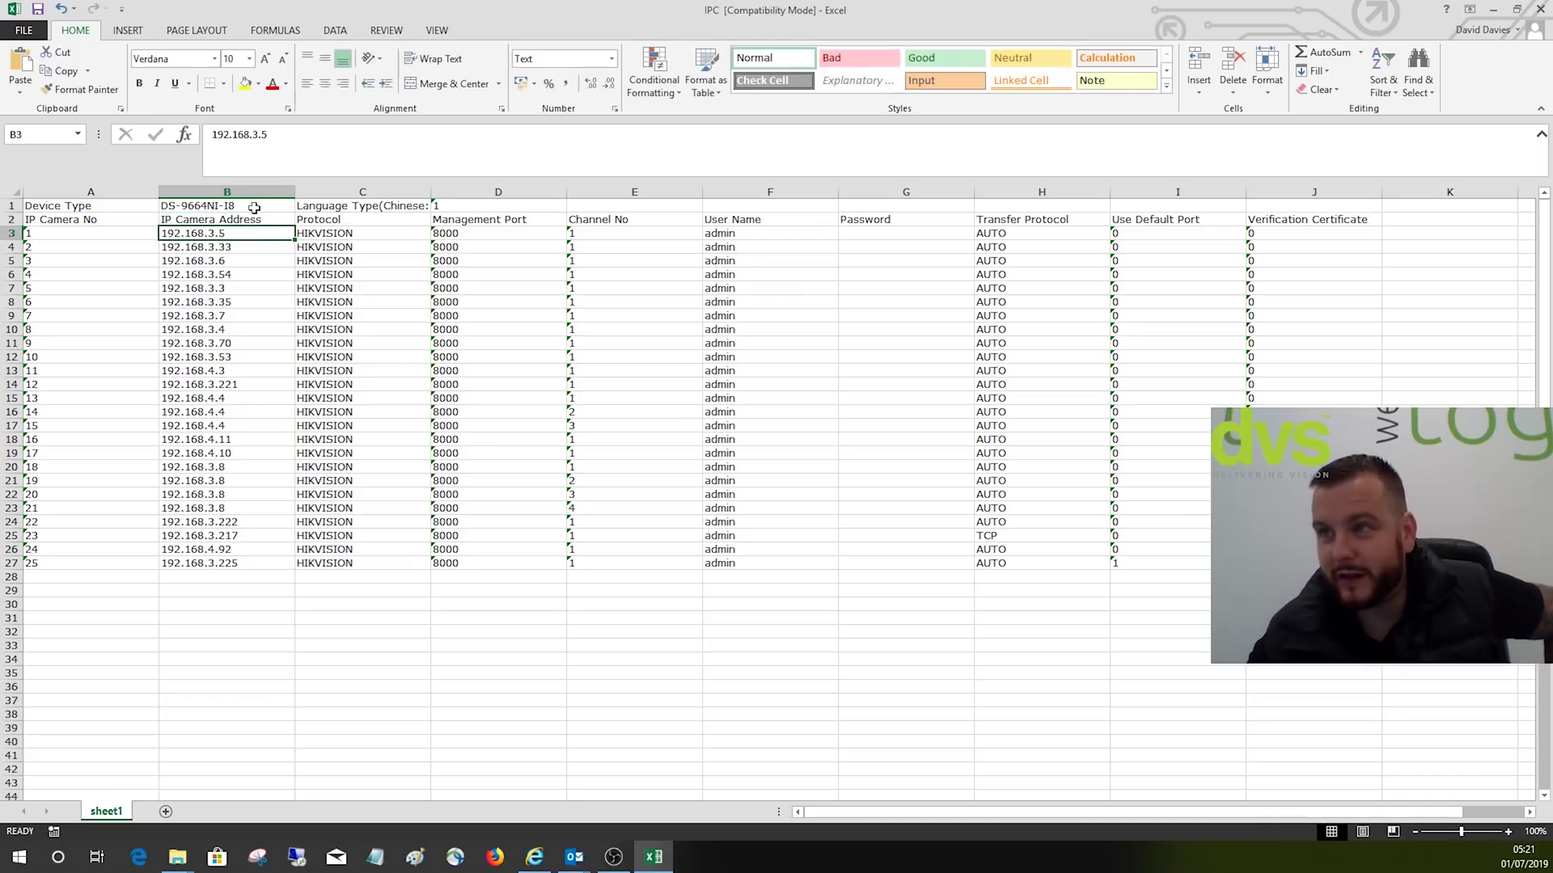
pyautogui.click(254, 208)
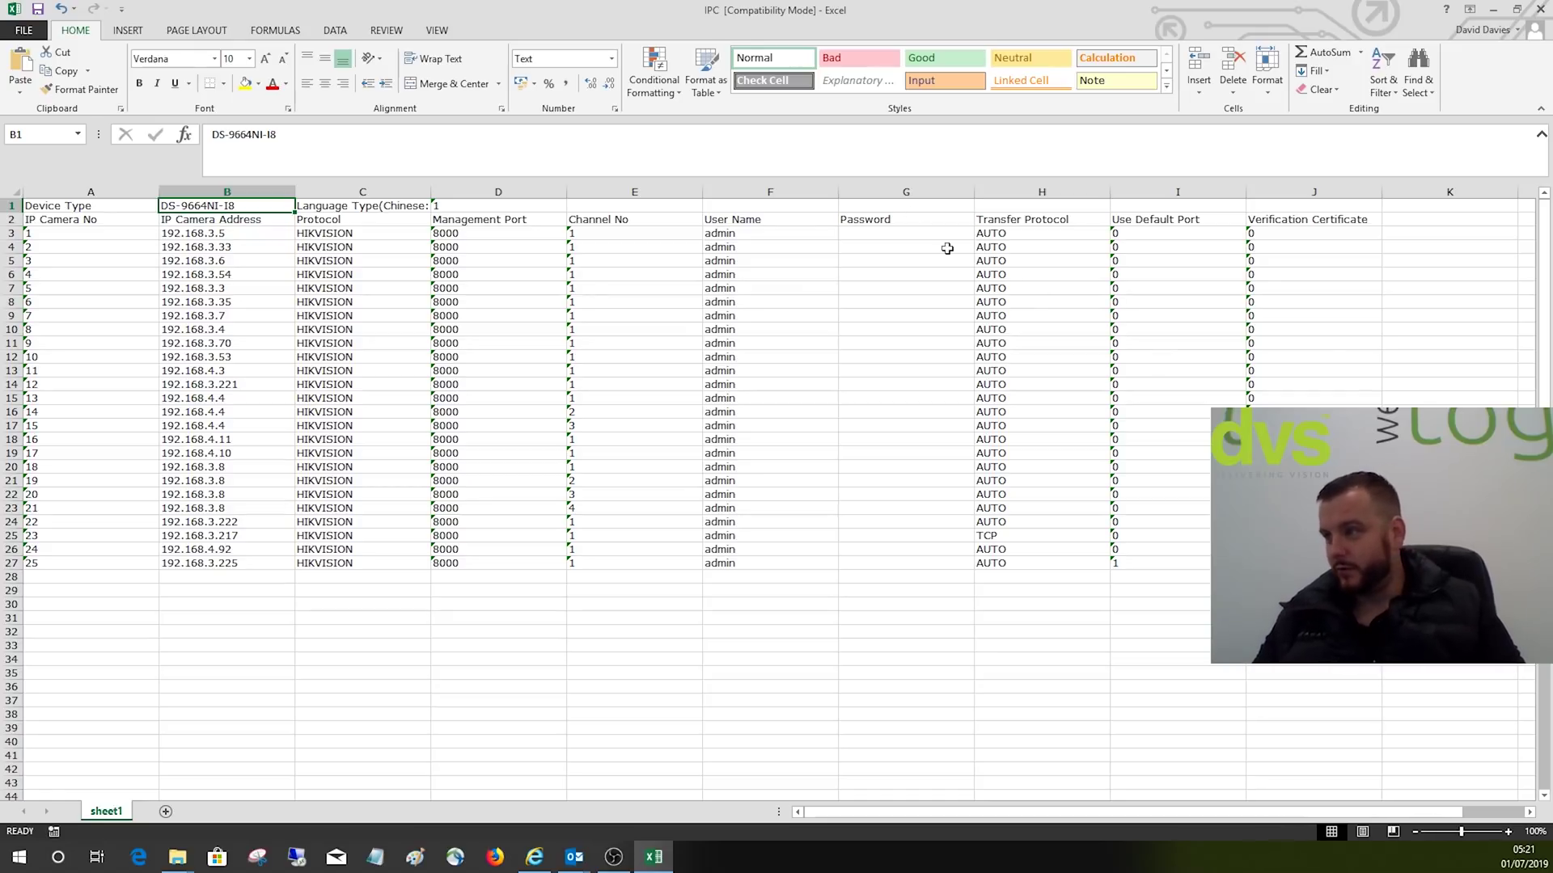
# Step: Enter camera 1's password in cell G3, declining the accidental cell-move prompt
pyautogui.click(913, 234)
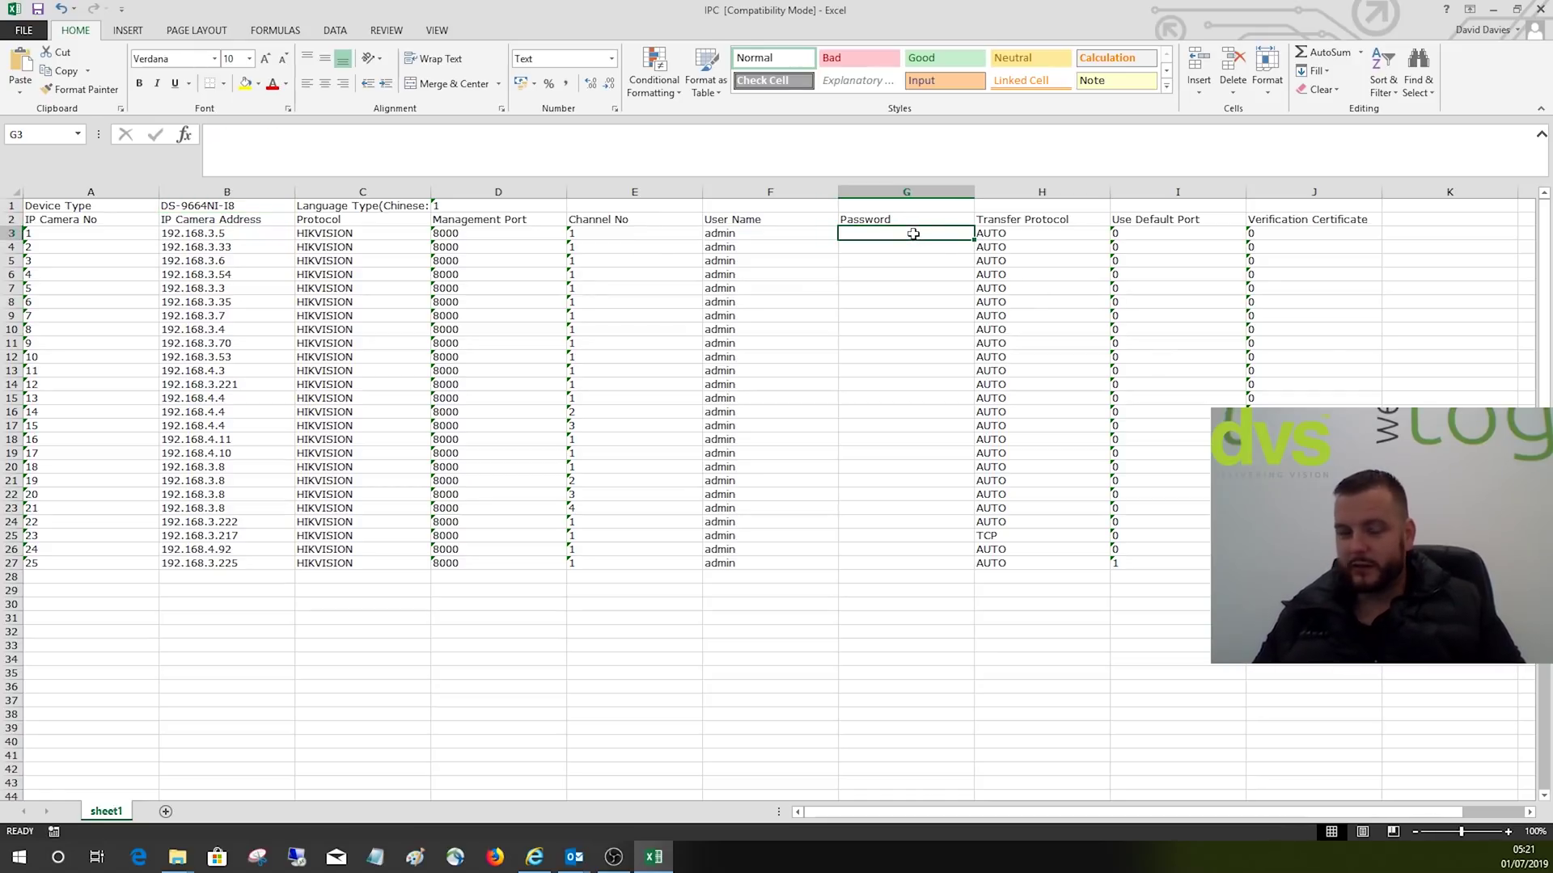
pyautogui.moveTo(862, 240)
pyautogui.mouseDown()
pyautogui.moveTo(887, 502)
pyautogui.moveTo(904, 388)
pyautogui.moveTo(890, 249)
pyautogui.mouseUp()
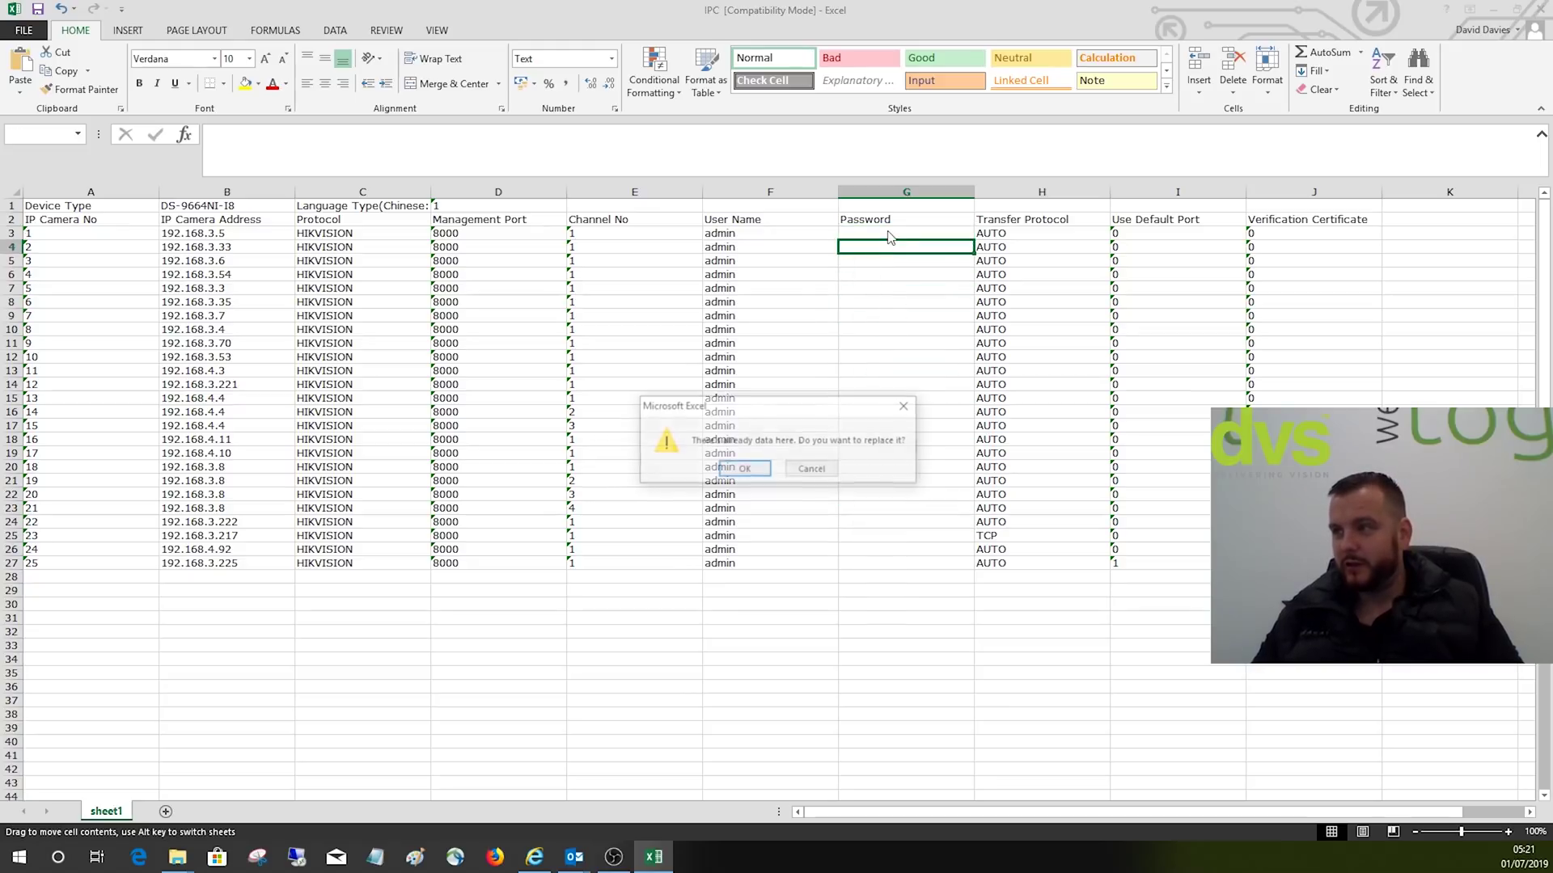
pyautogui.click(813, 469)
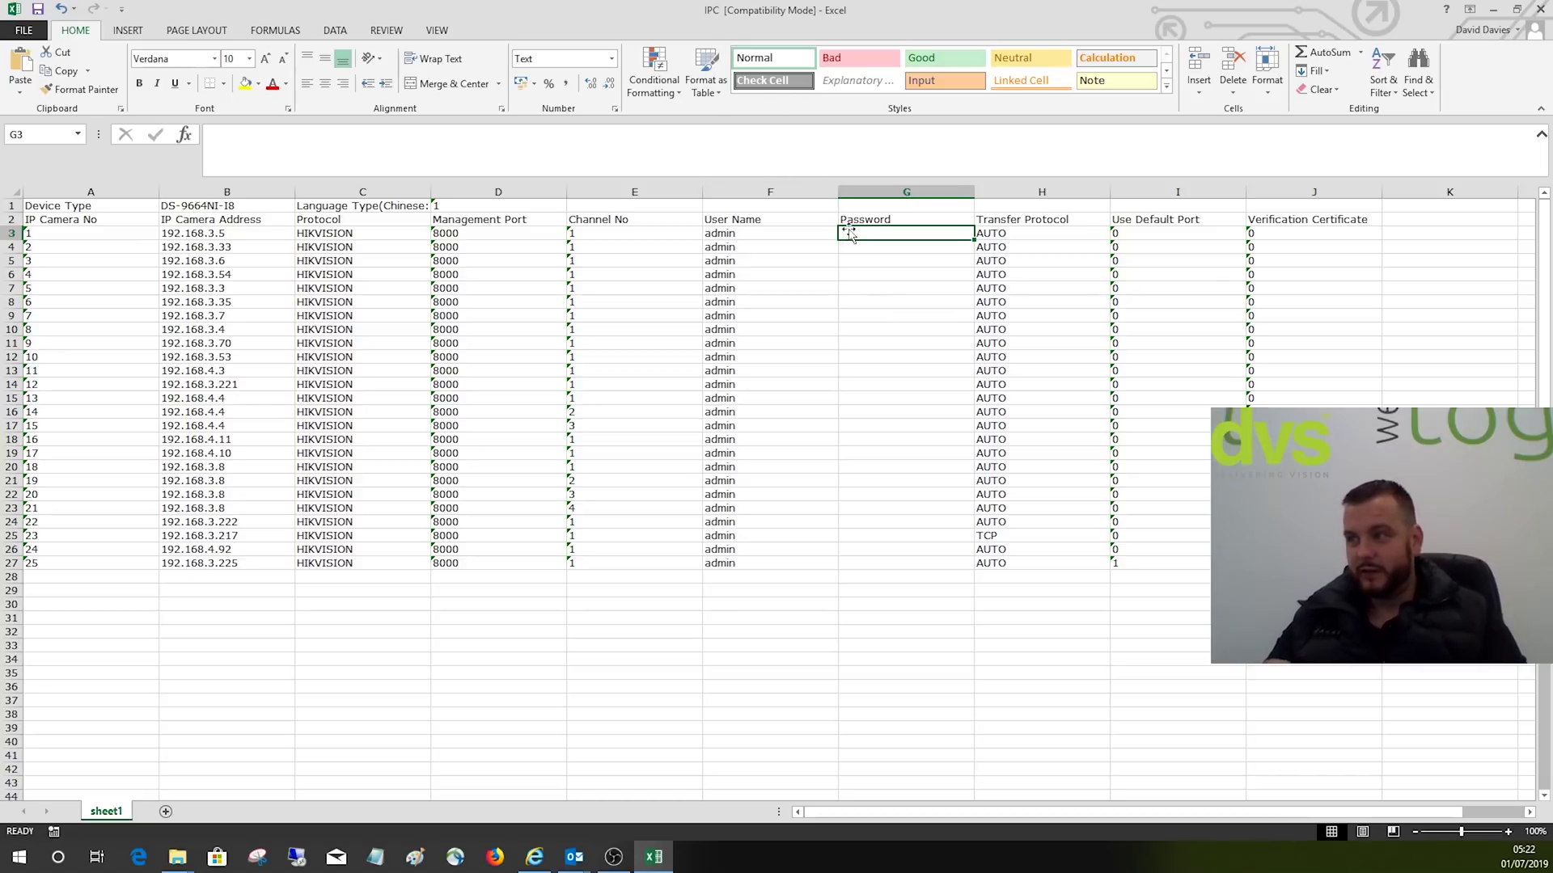
pyautogui.write('Abc')
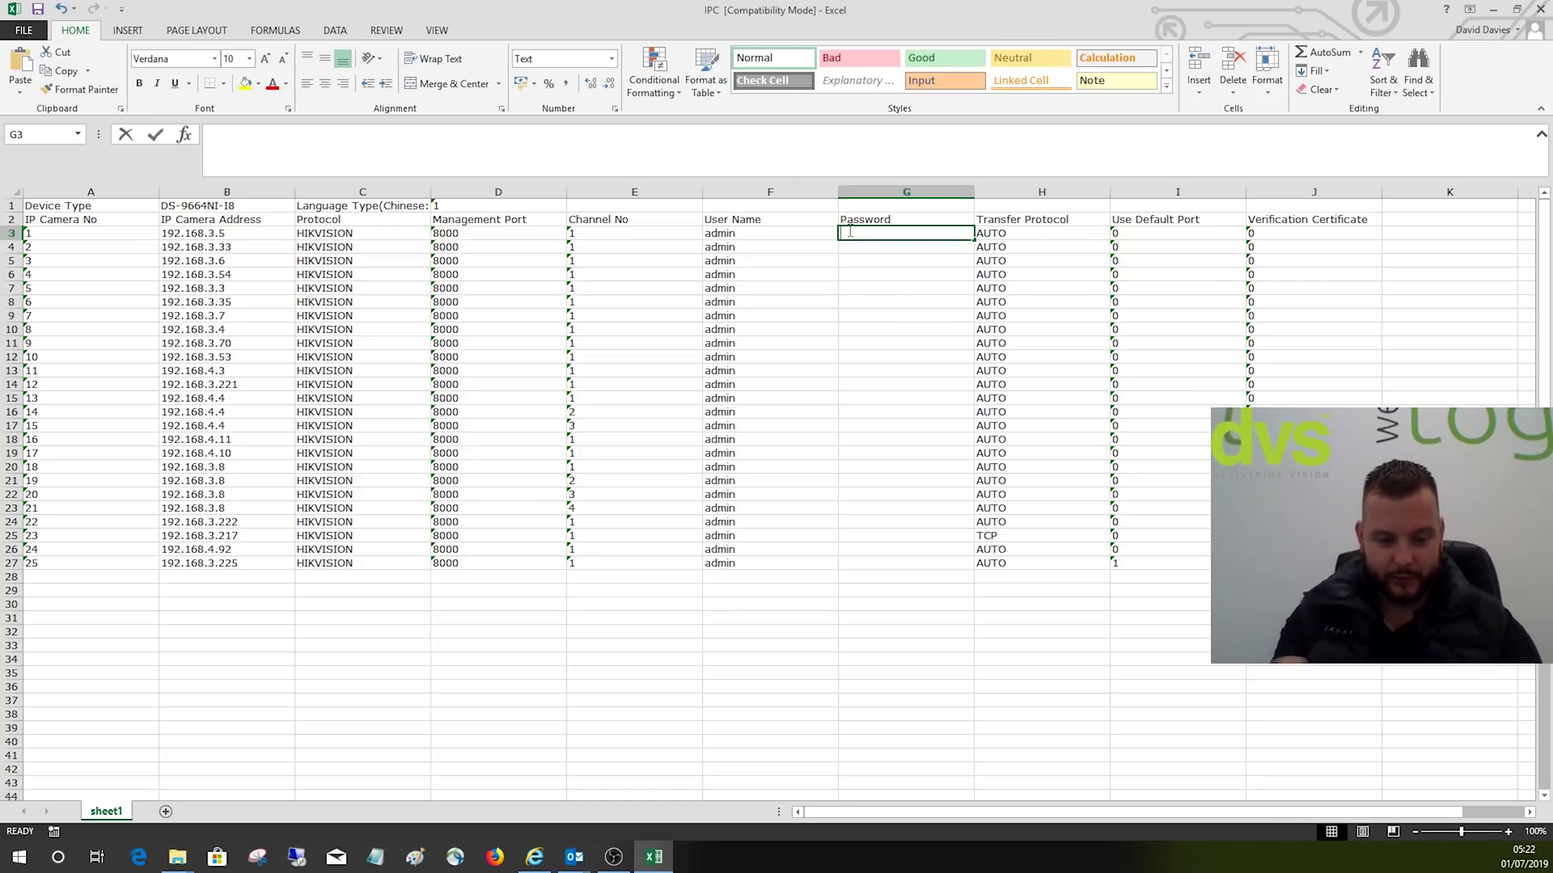
pyautogui.write('1234')
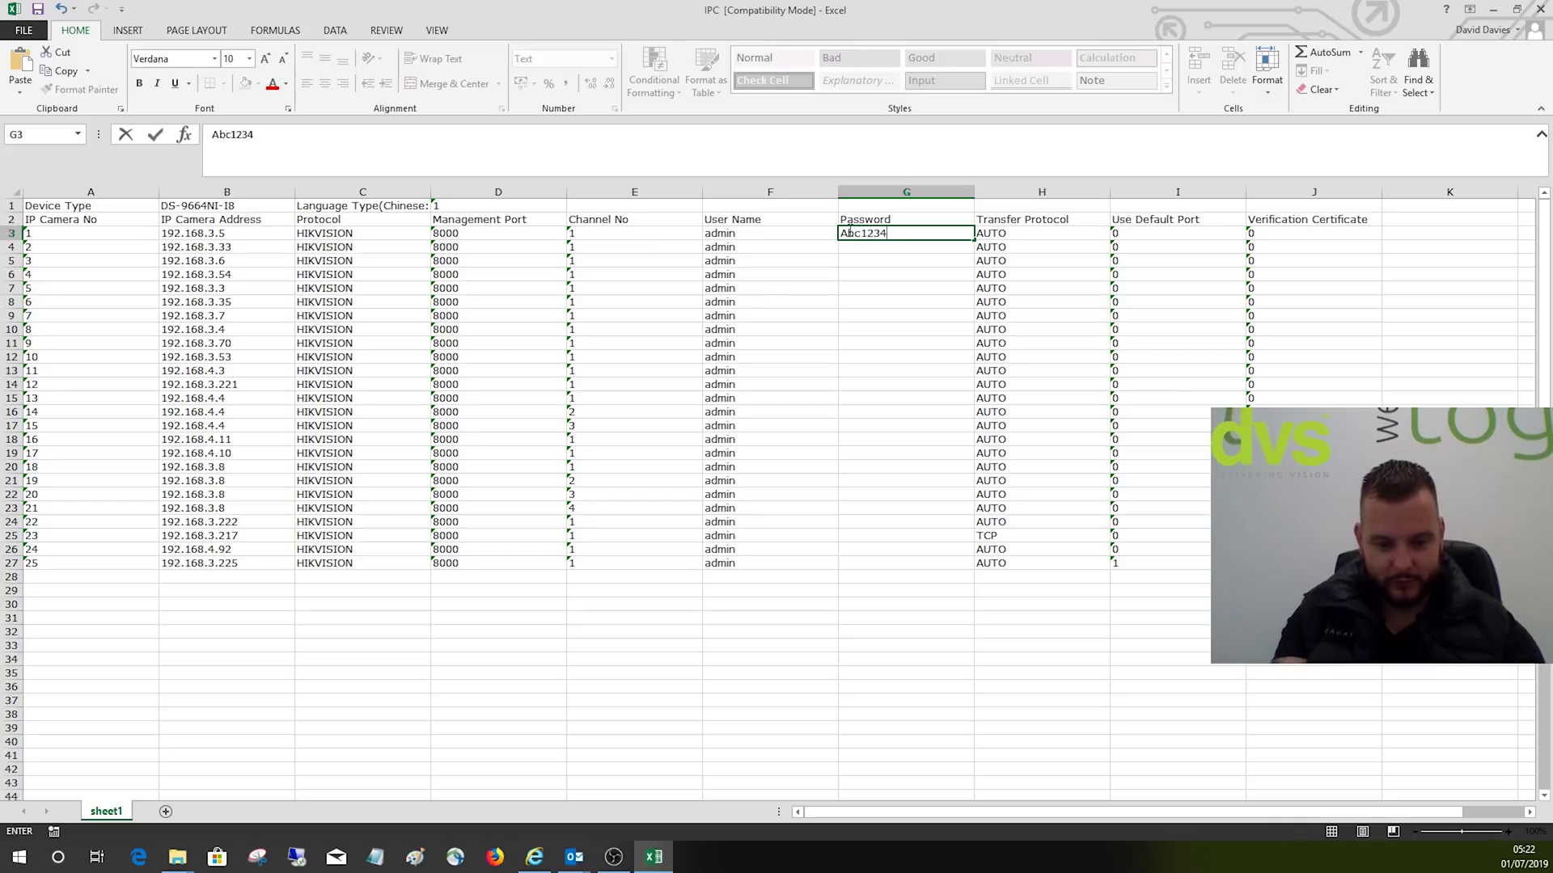
pyautogui.write('5!')
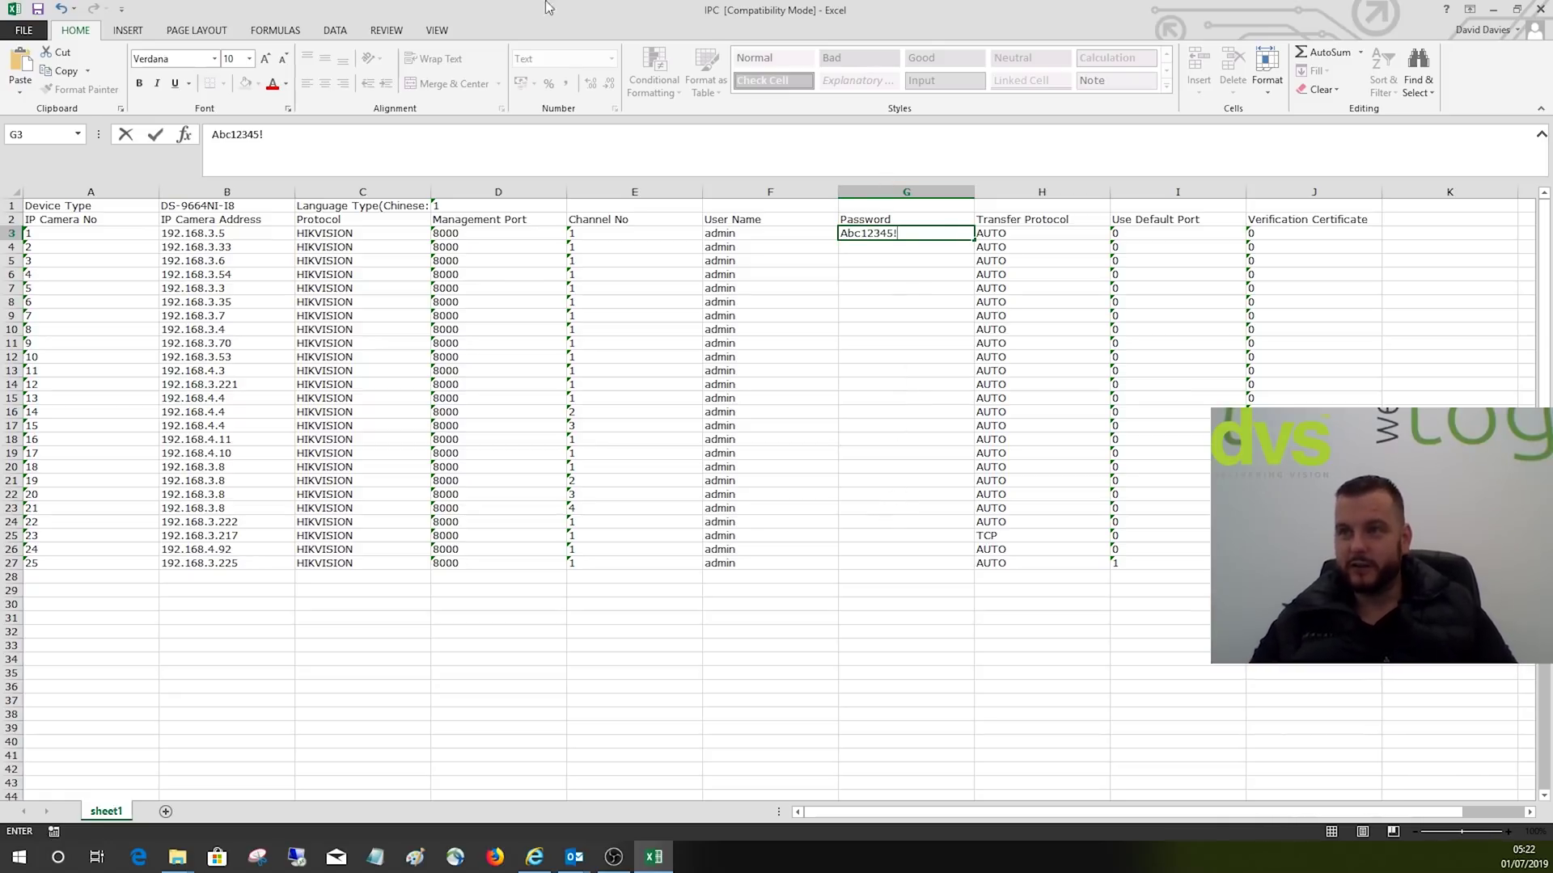
pyautogui.click(37, 9)
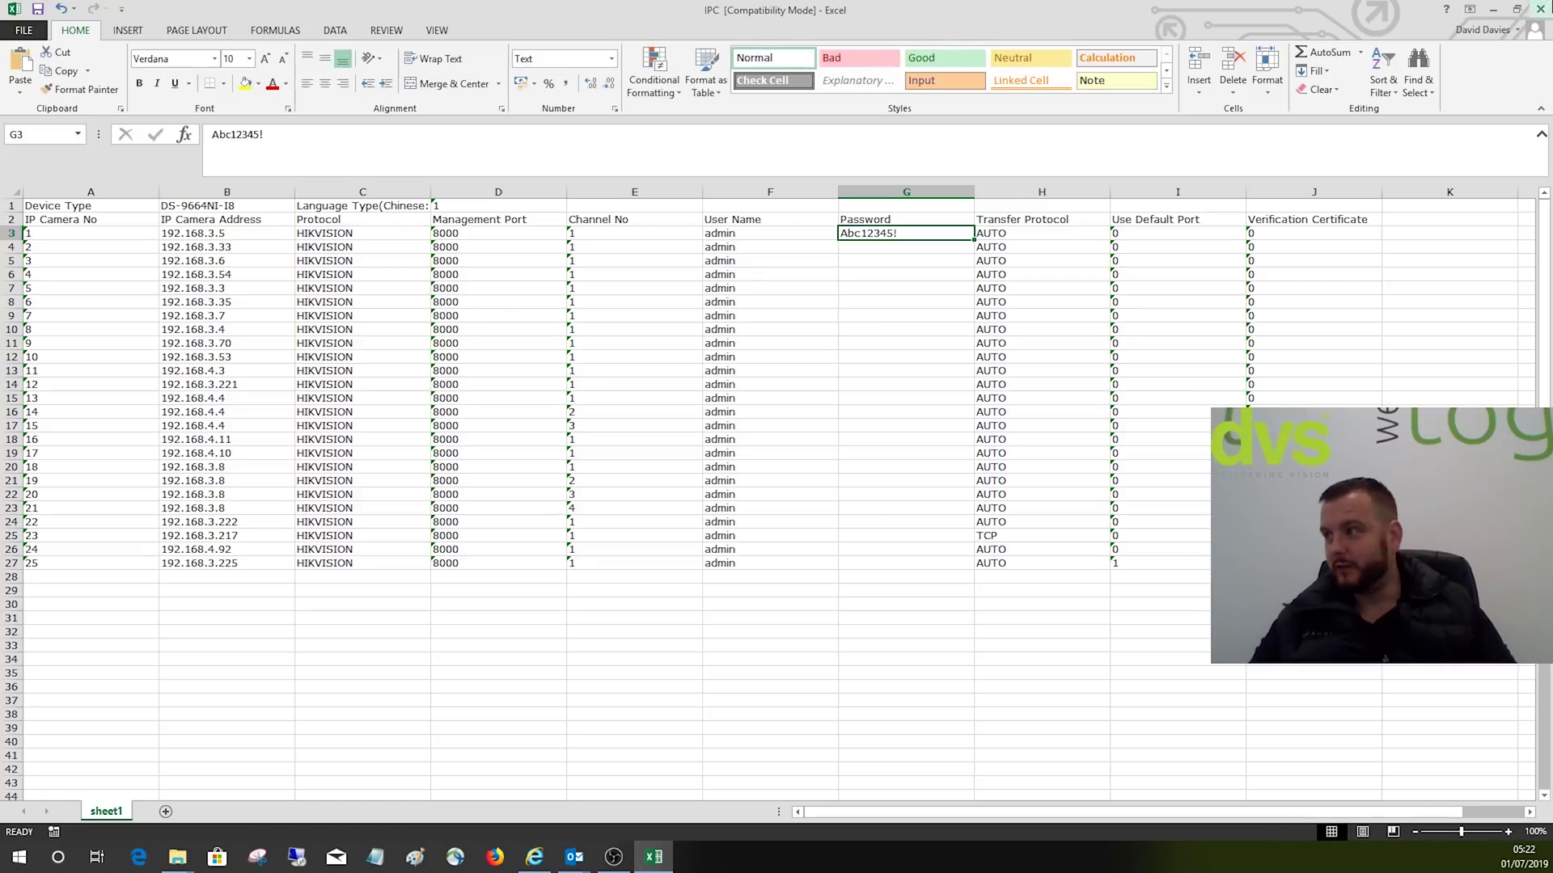
# Step: Minimise Excel and File Explorer and bring the NVR web page back
pyautogui.click(1493, 10)
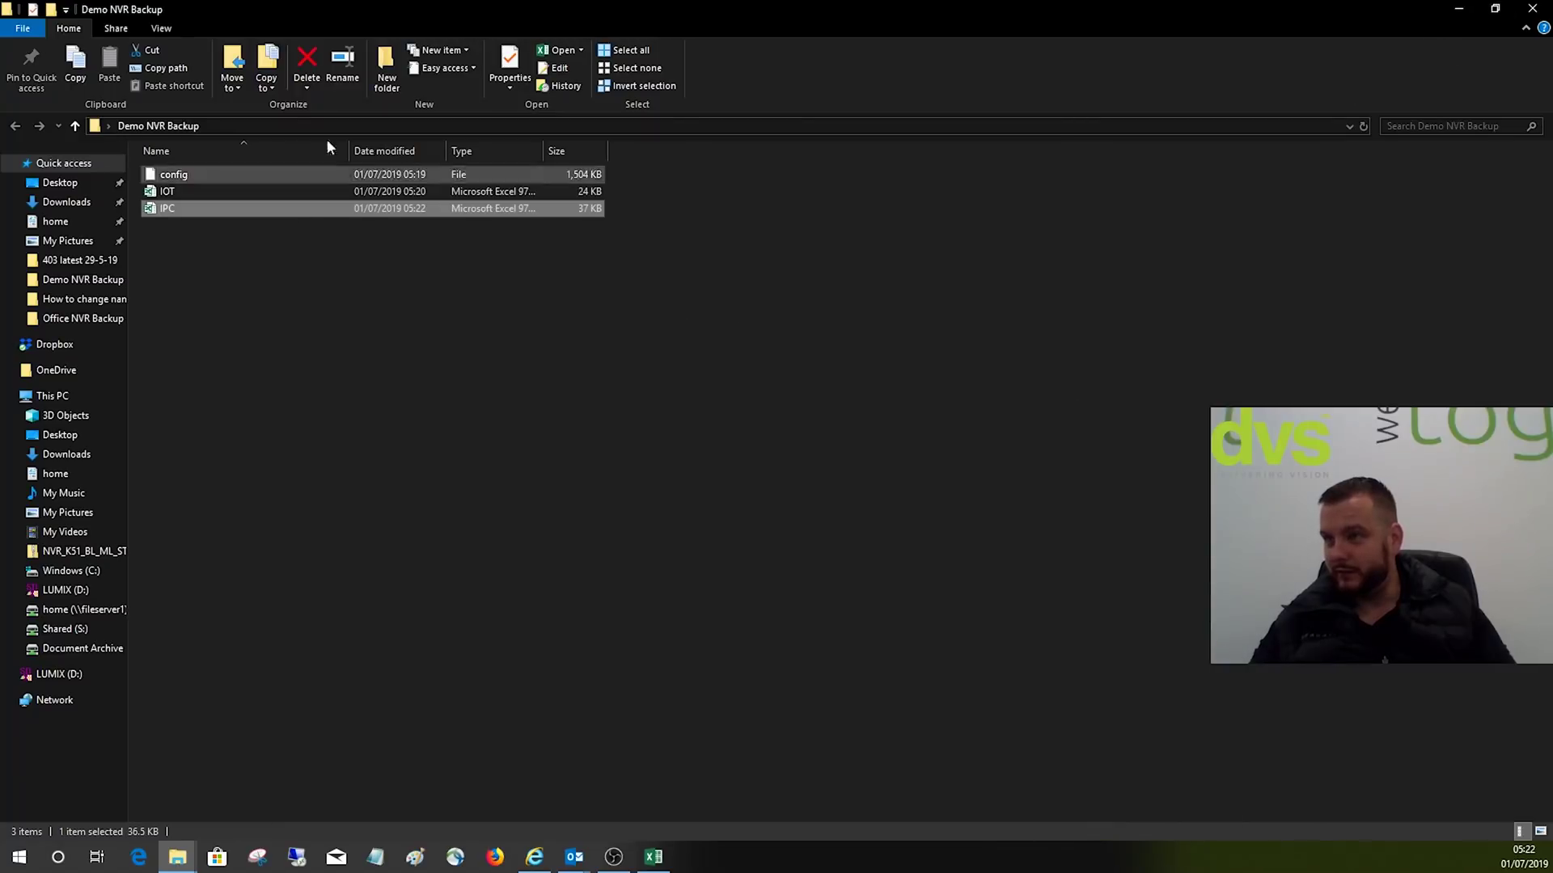
pyautogui.click(1458, 9)
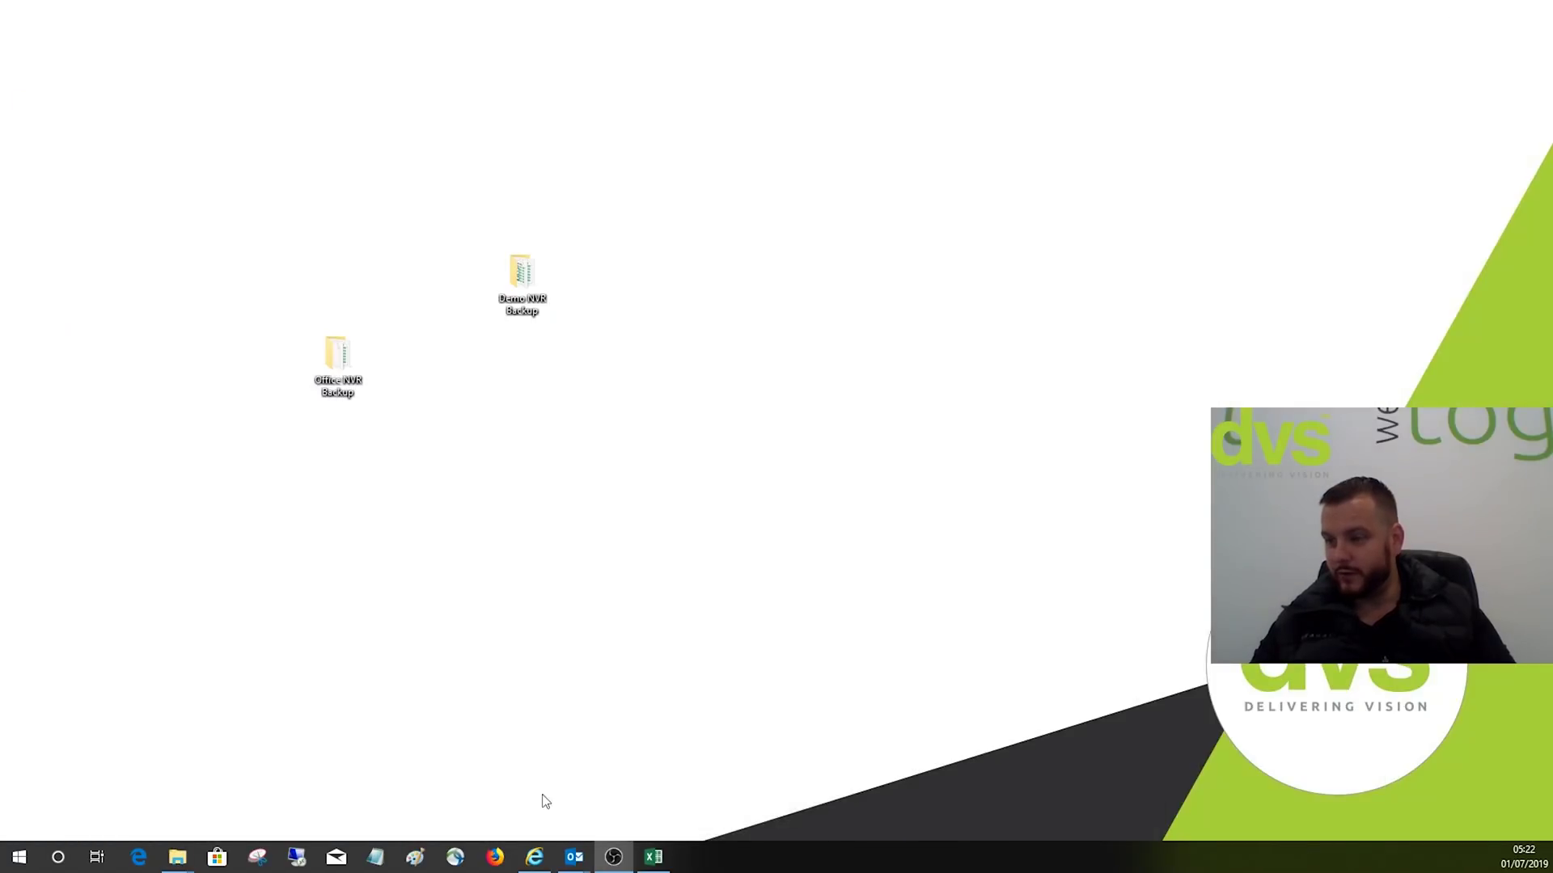
pyautogui.click(540, 854)
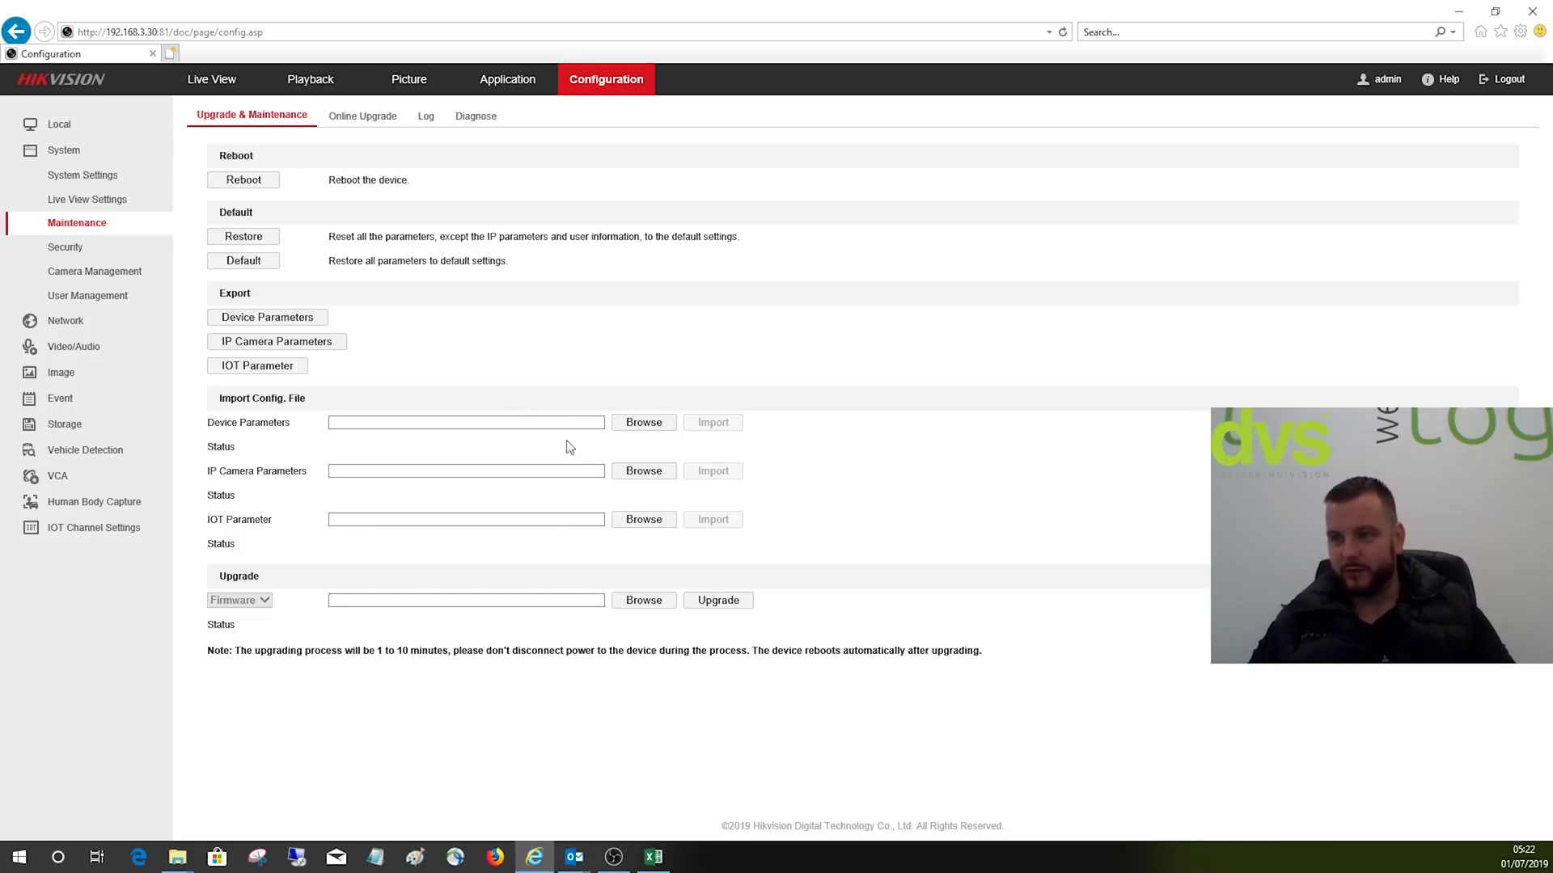
pyautogui.click(639, 472)
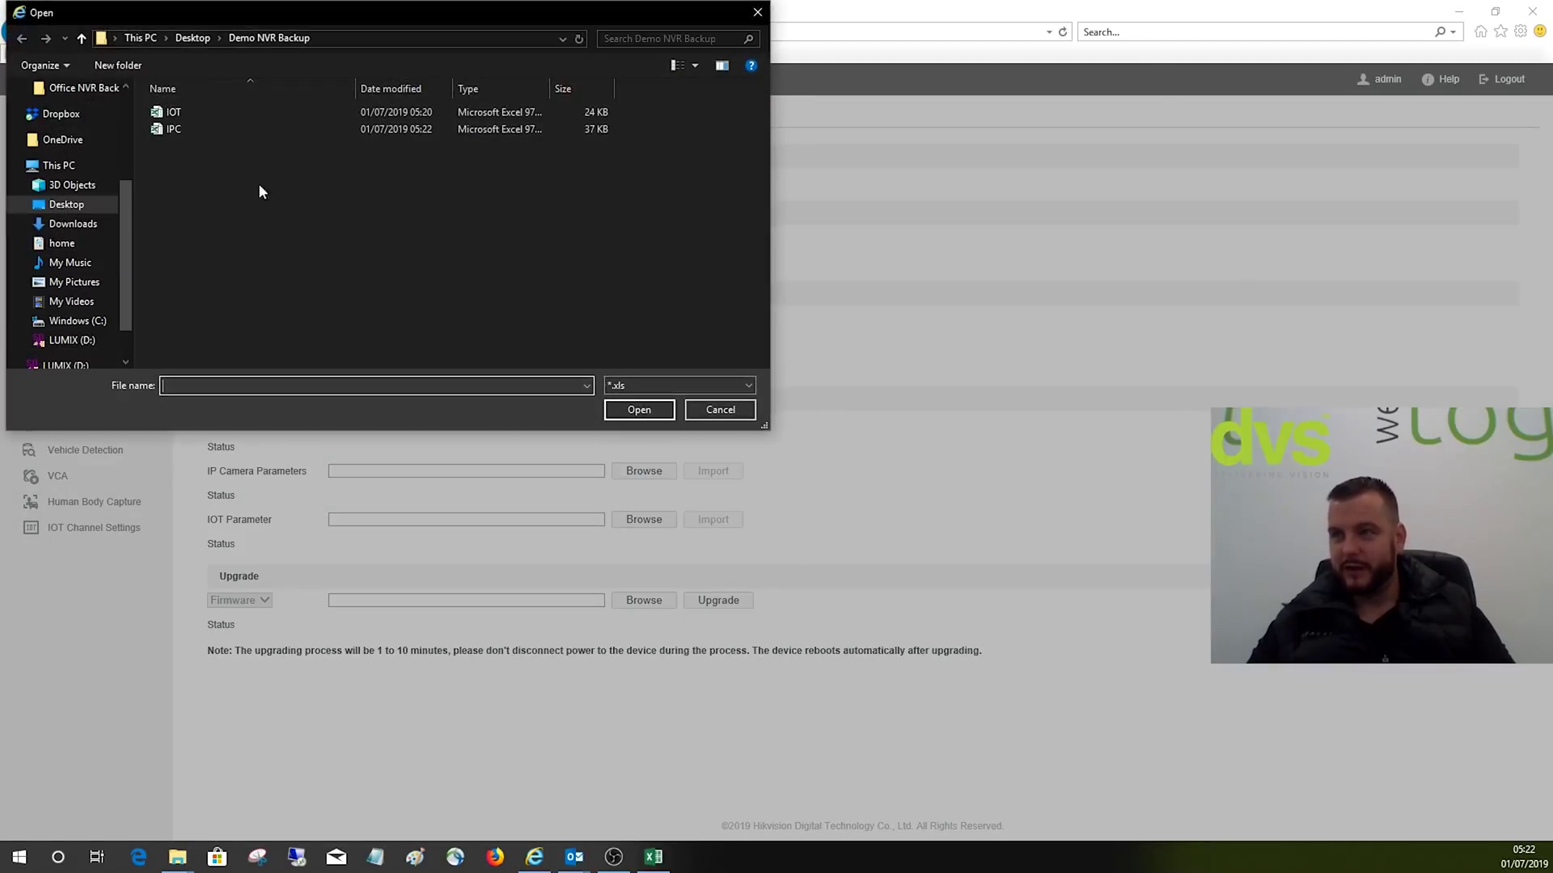
pyautogui.click(705, 416)
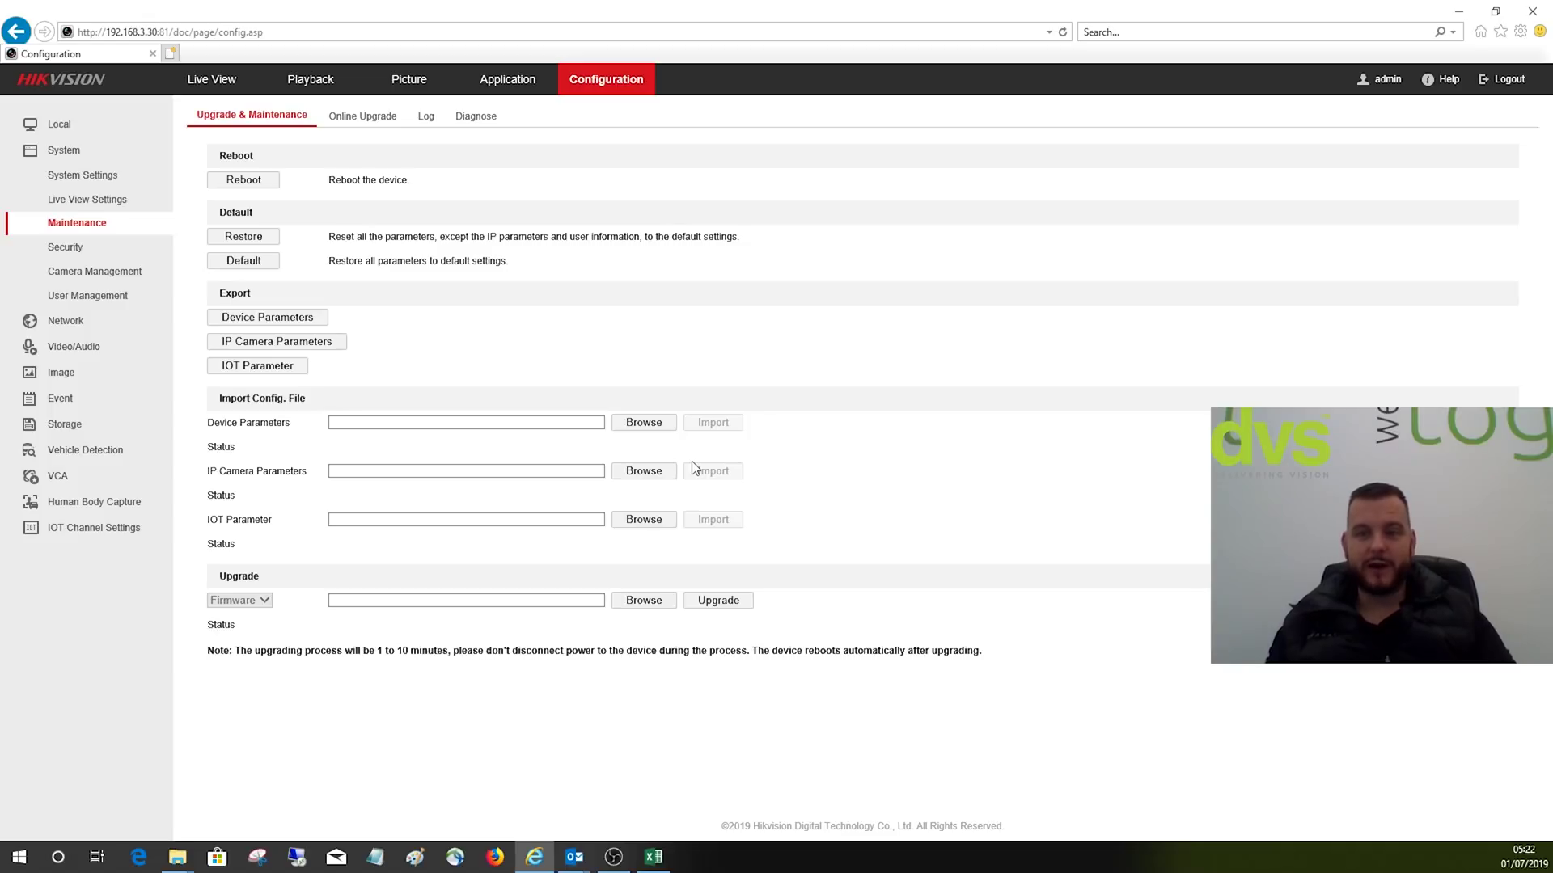
# Step: Open Camera Management to list the 25 IP cameras, viewing D1's settings without changes
pyautogui.click(66, 272)
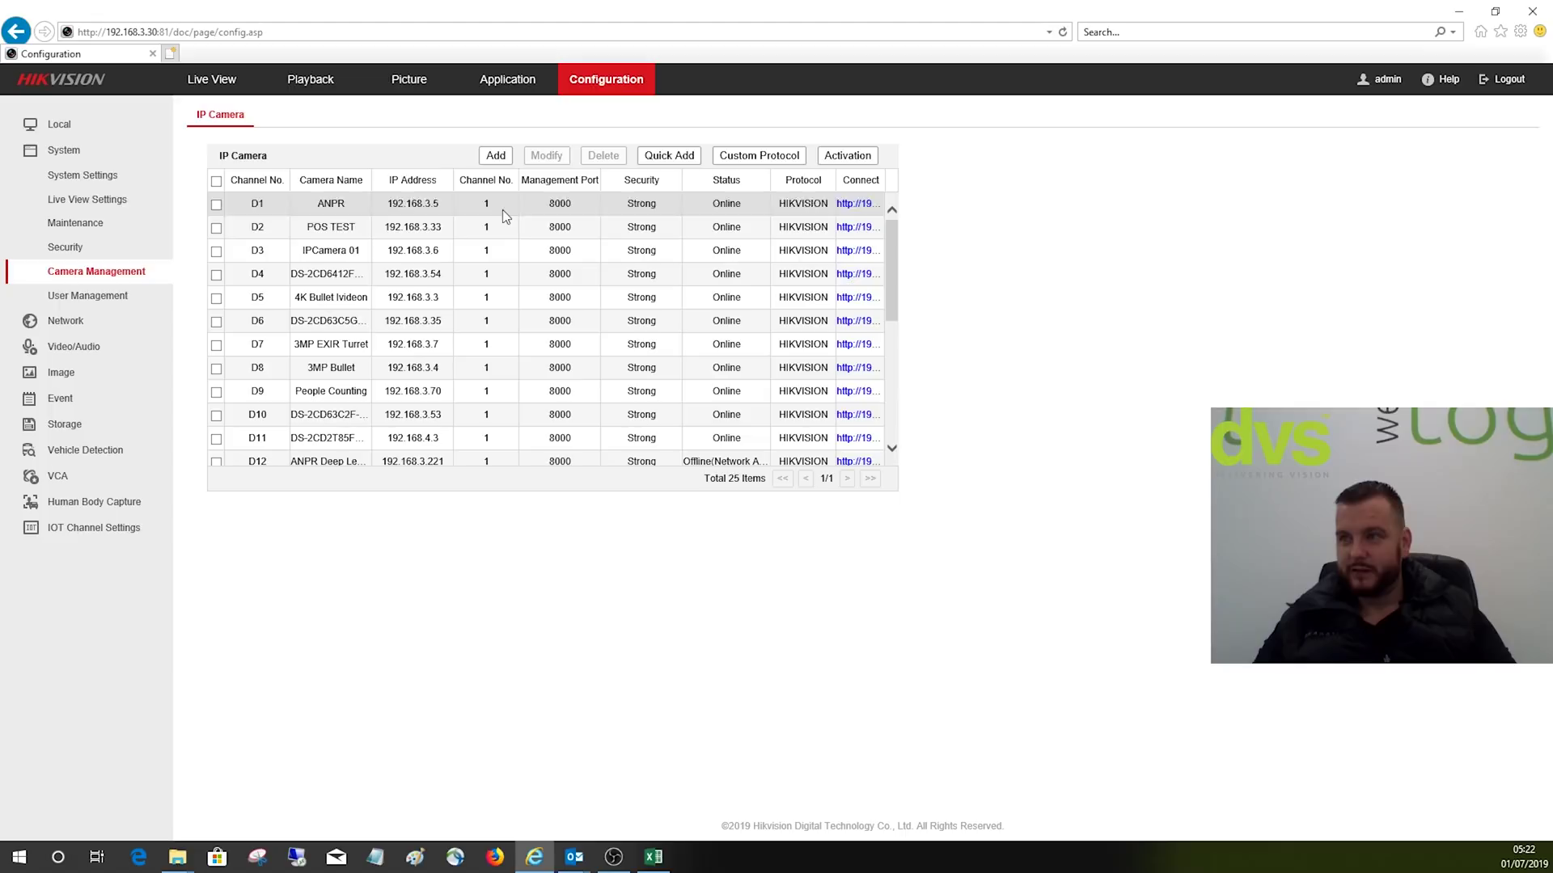
pyautogui.click(564, 167)
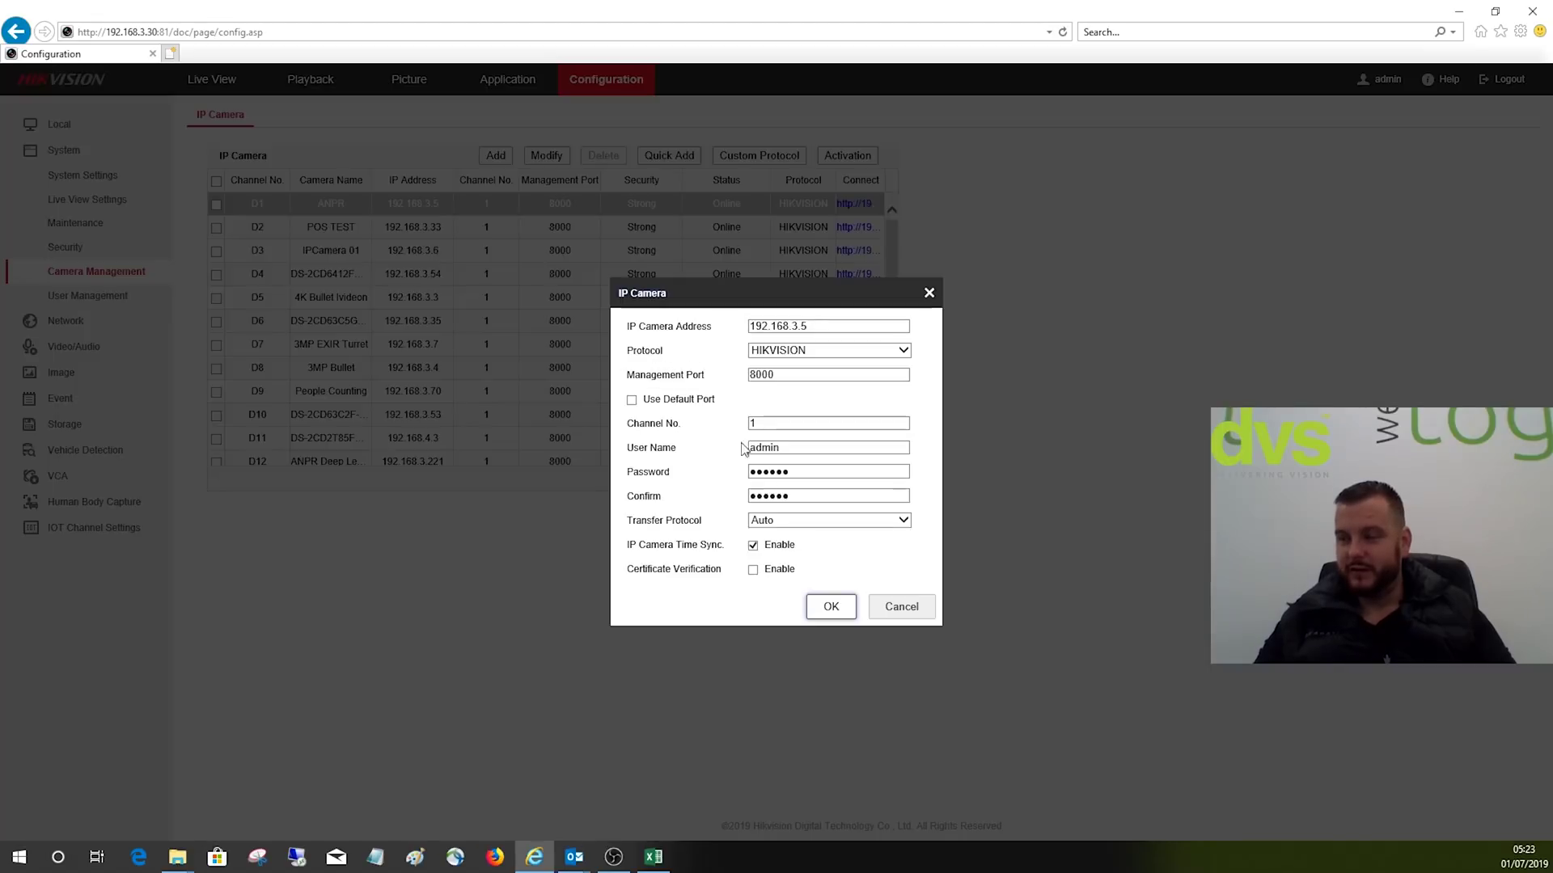
pyautogui.click(899, 612)
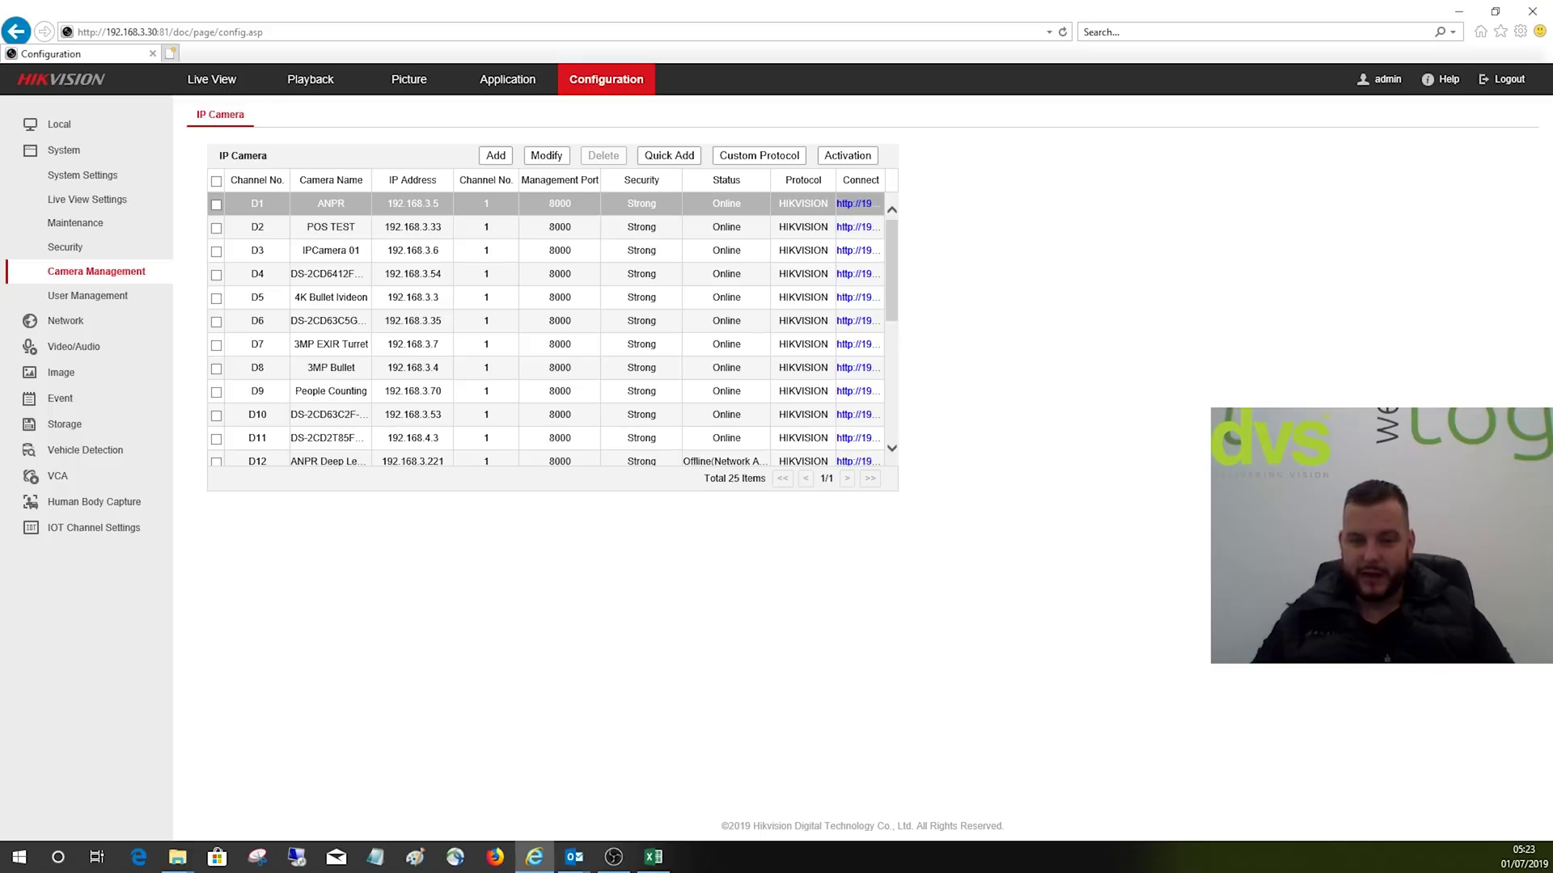
# Step: Minimise the browser and open the IOT file from Demo NVR Backup in Excel
pyautogui.click(1458, 11)
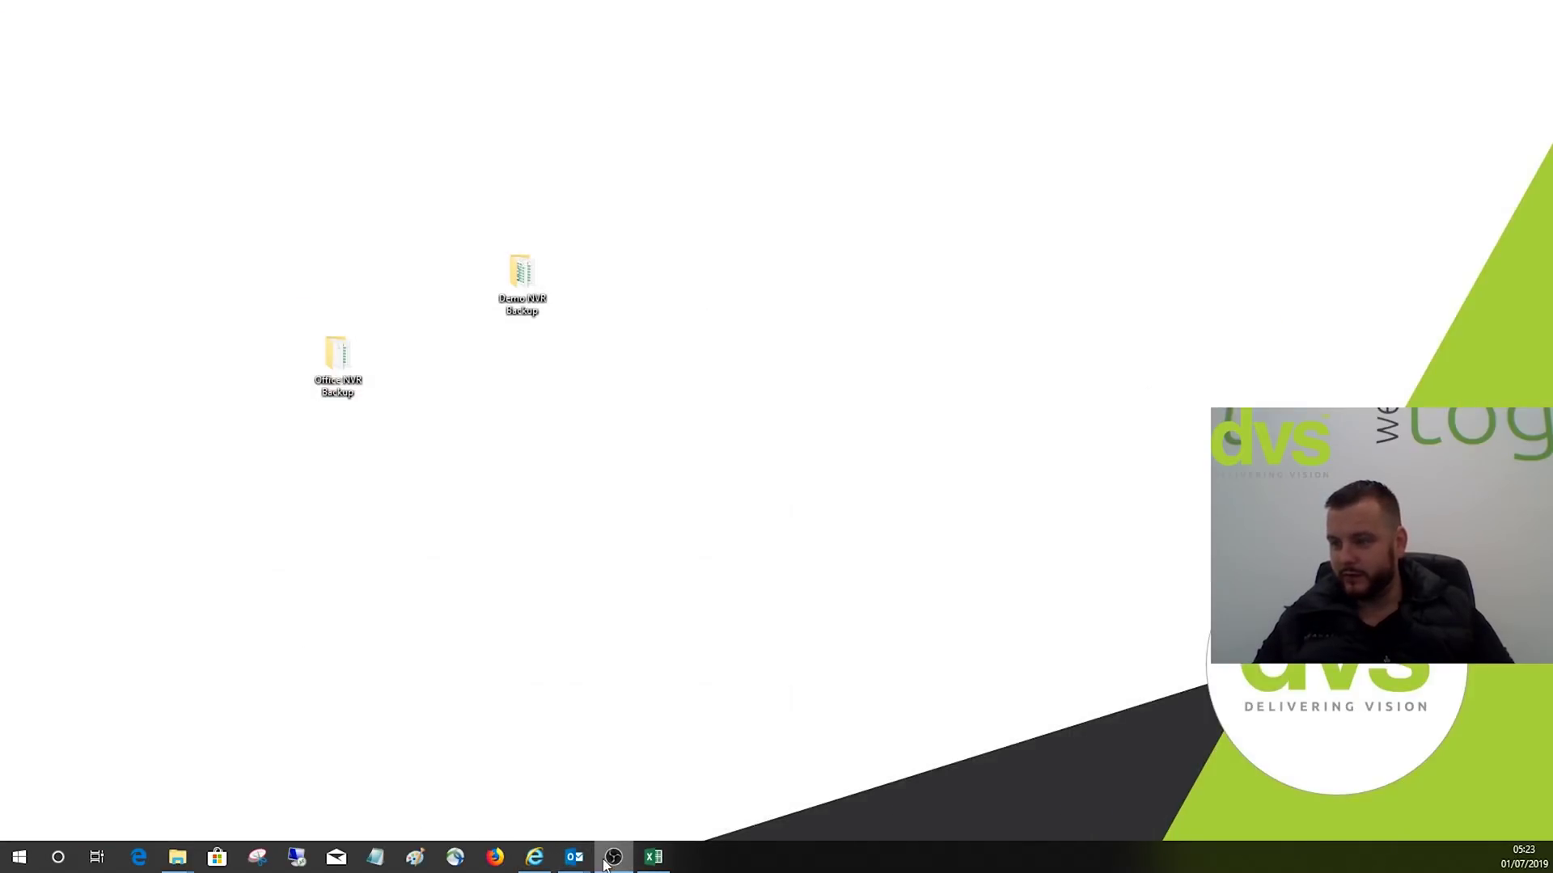
pyautogui.moveTo(177, 857)
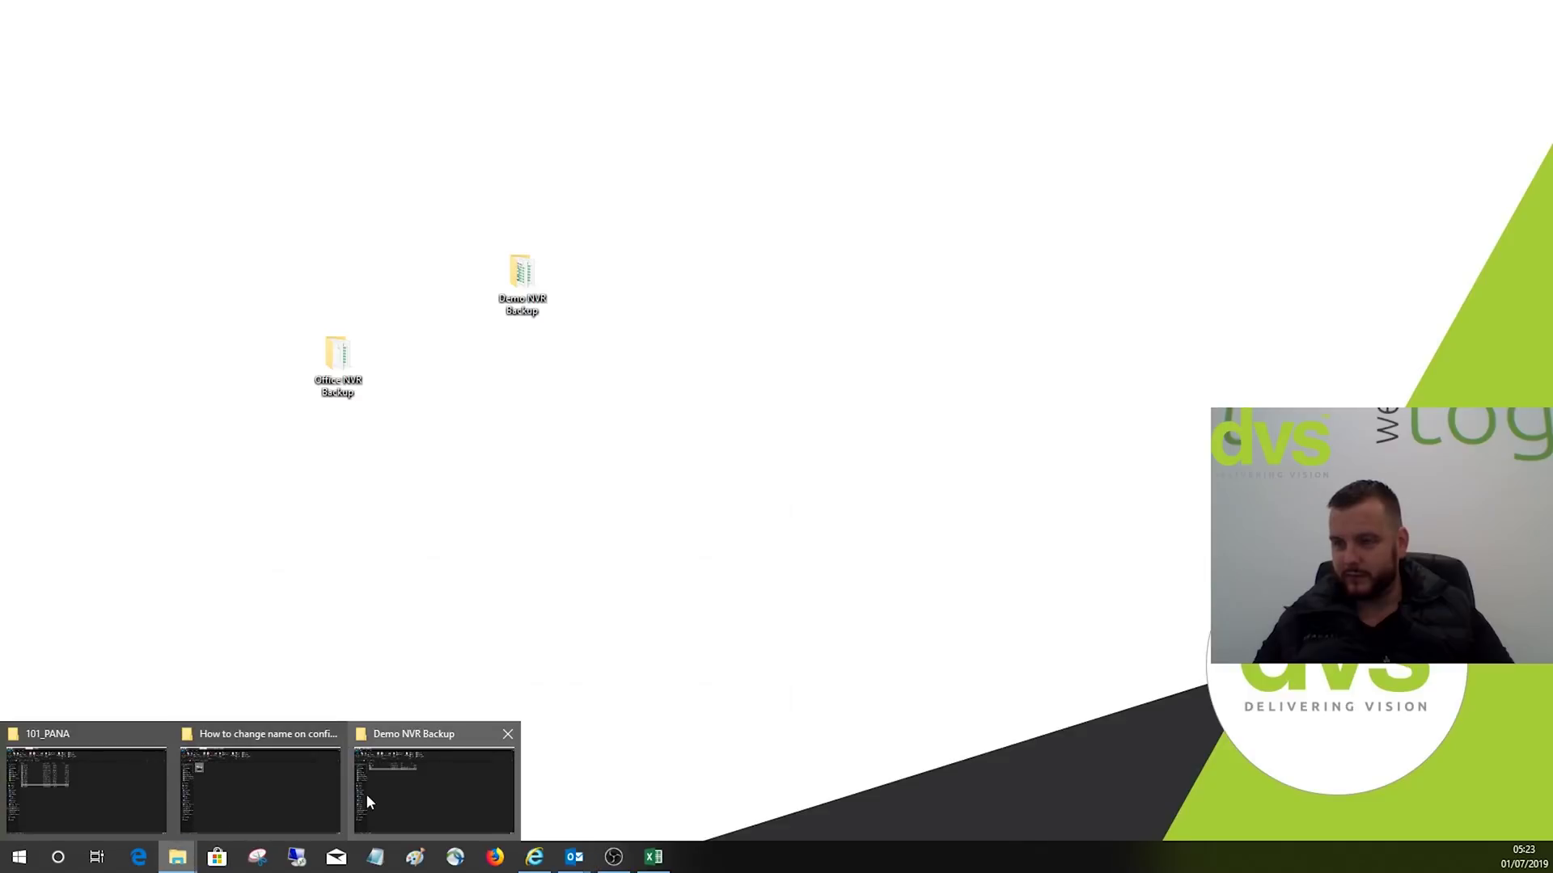
pyautogui.click(390, 792)
pyautogui.doubleClick(198, 198)
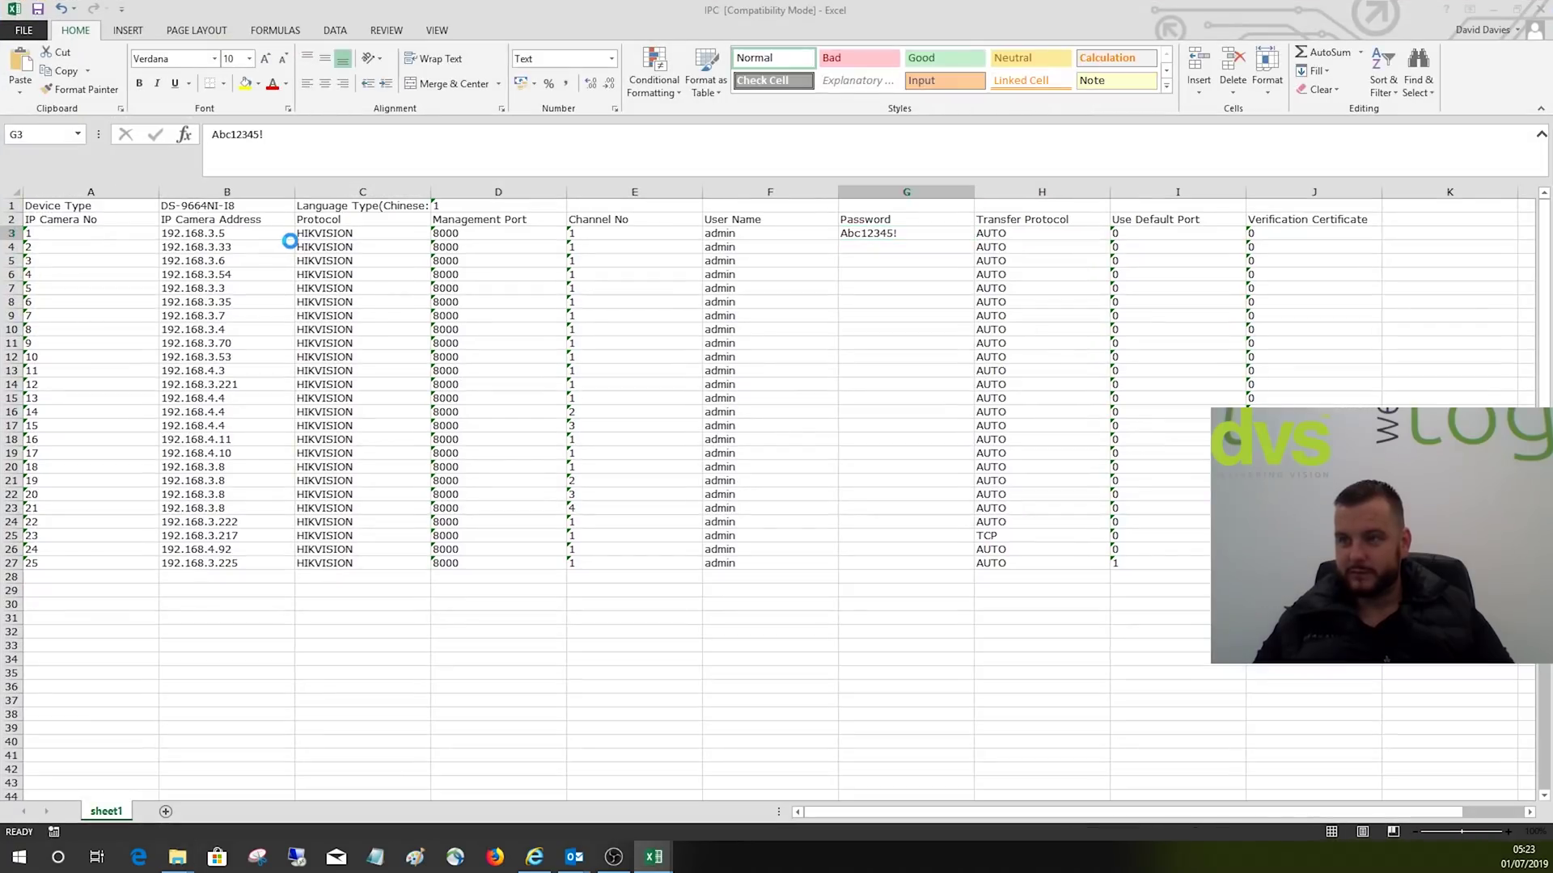
pyautogui.click(259, 249)
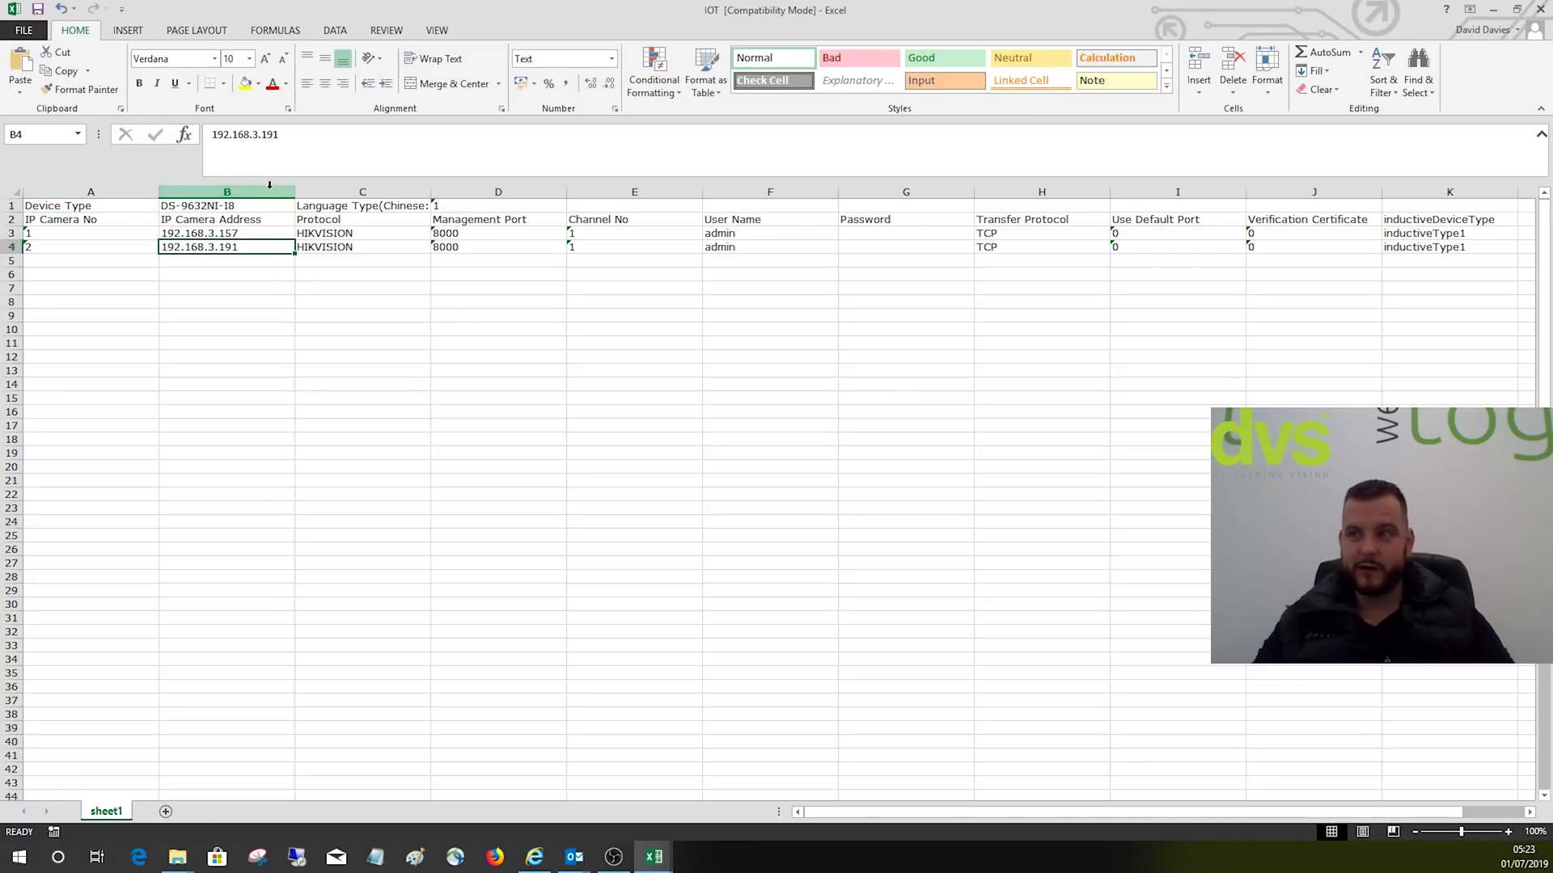
pyautogui.click(251, 208)
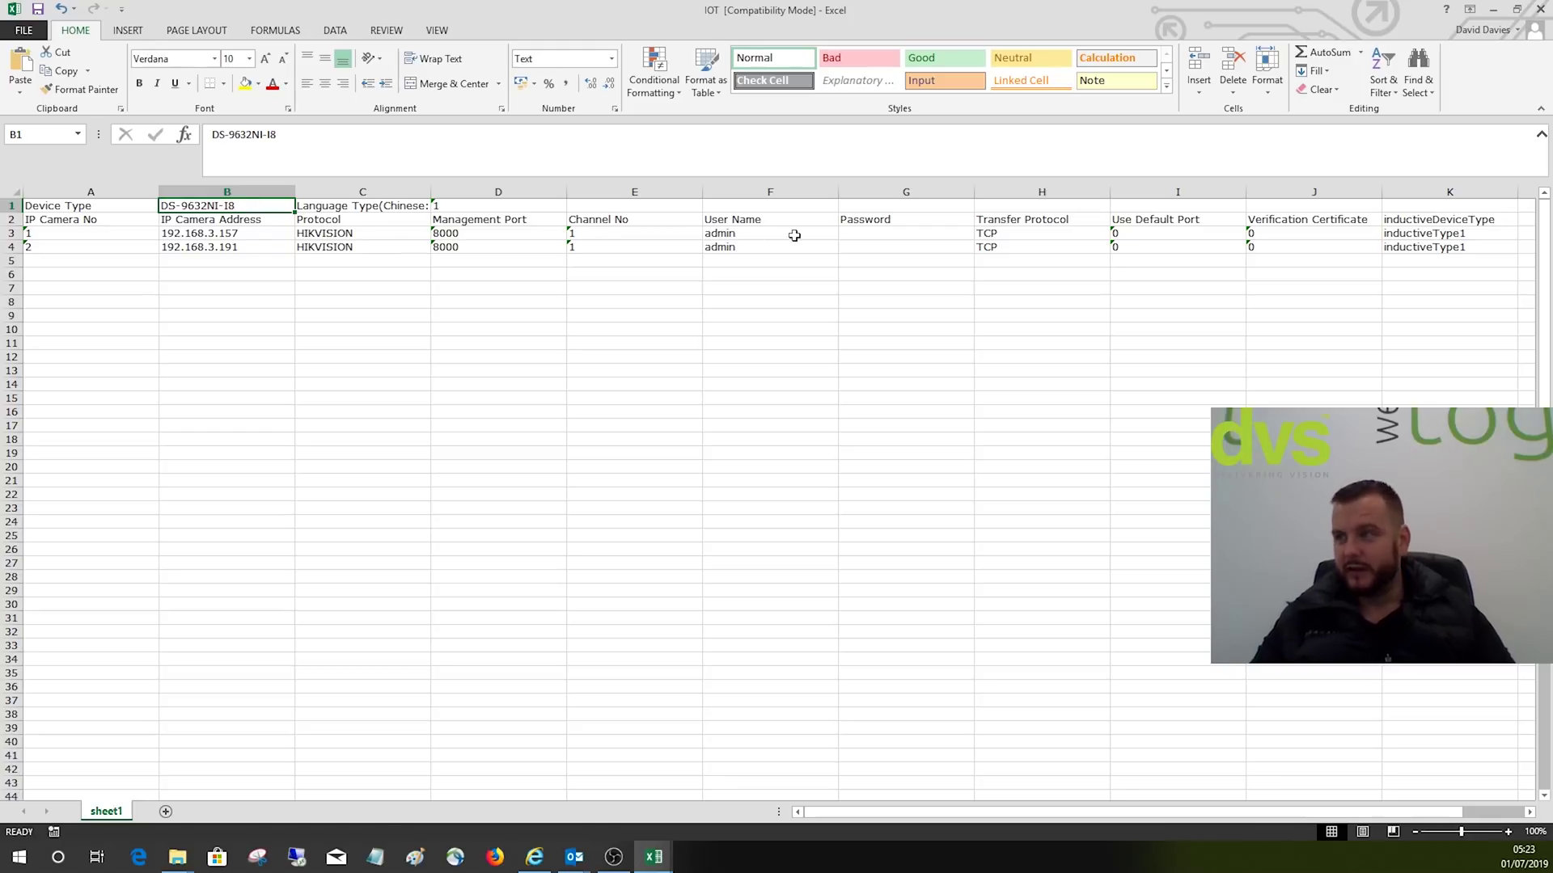
pyautogui.click(849, 235)
pyautogui.click(866, 248)
pyautogui.click(866, 232)
pyautogui.click(867, 244)
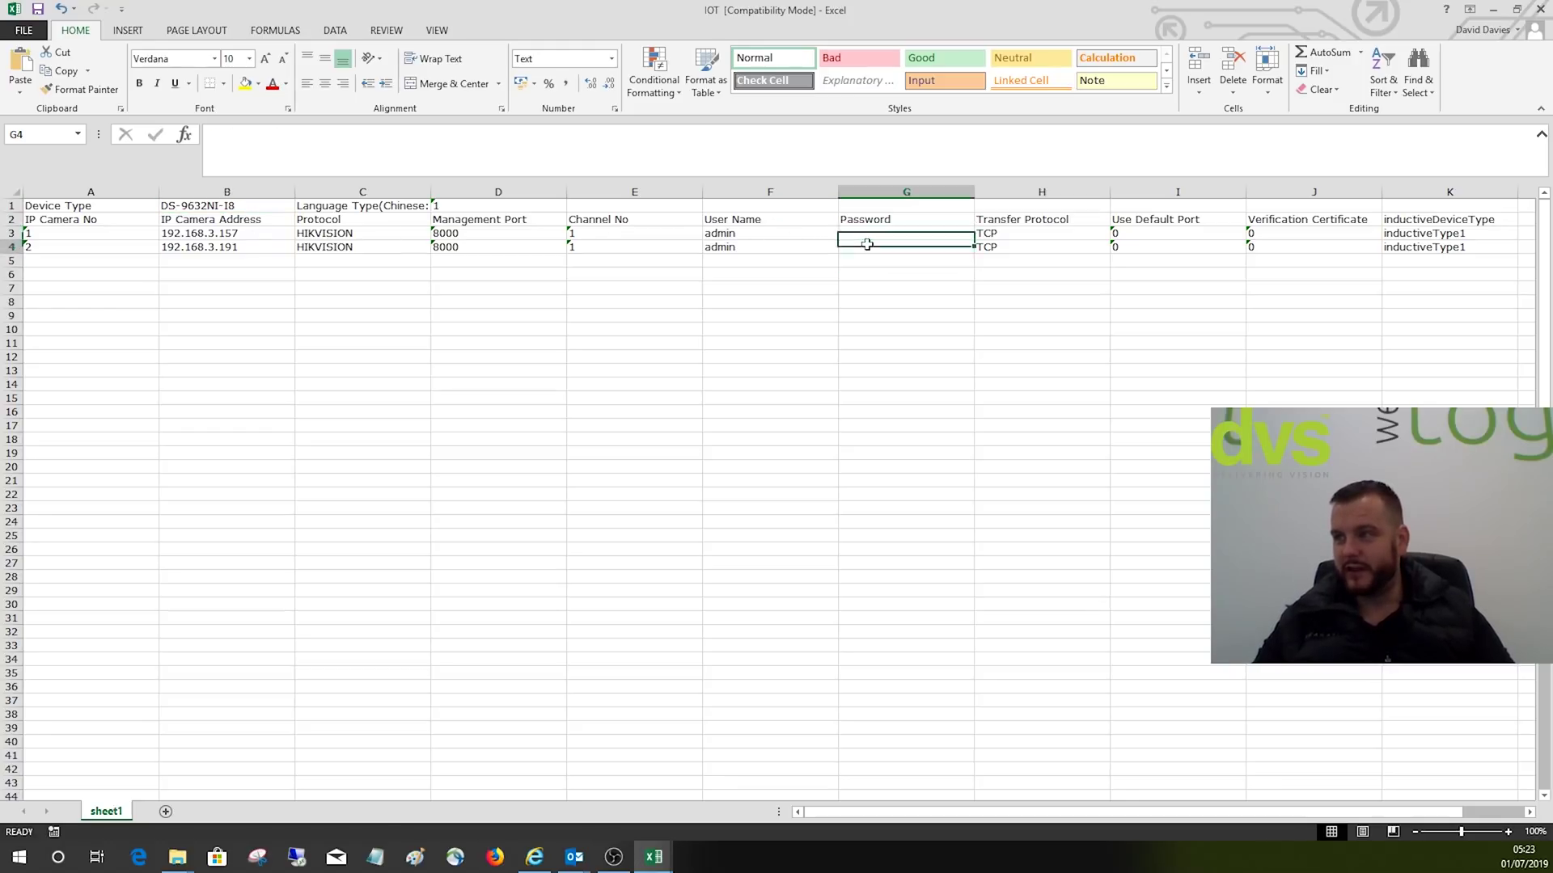